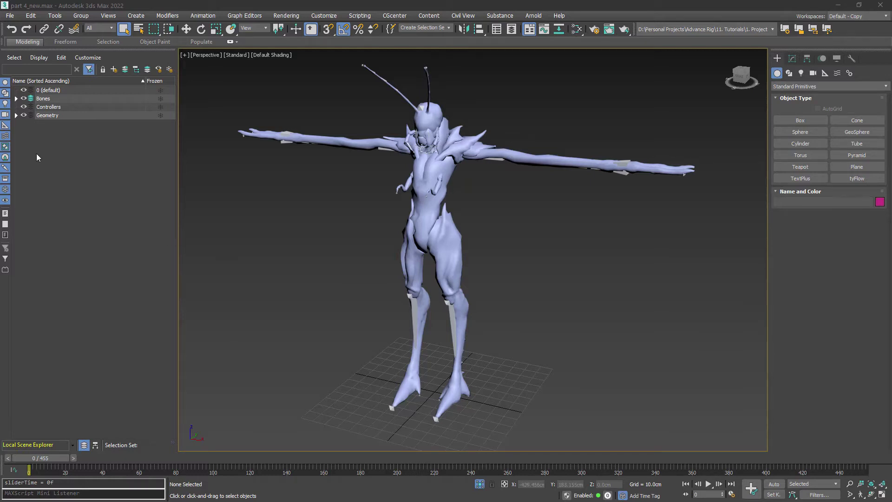
# - Hide the Geometry layer to inspect the skeleton and its Bones selection set, and show the layer again
pyautogui.click(24, 115)
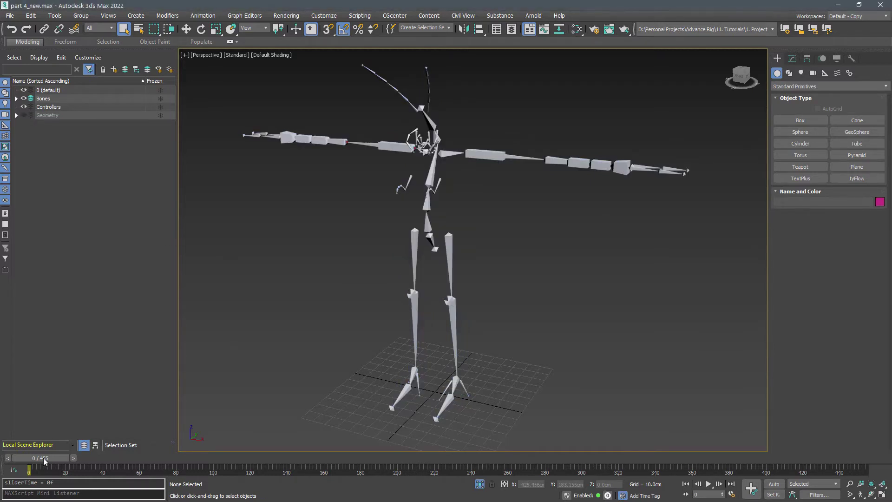
pyautogui.moveTo(45, 460); pyautogui.dragTo(4, 412)
pyautogui.click(439, 39)
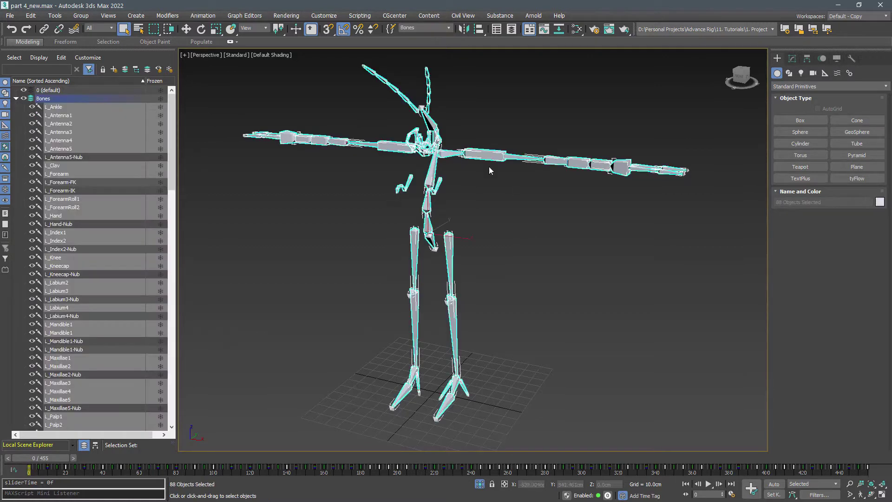
pyautogui.click(536, 249)
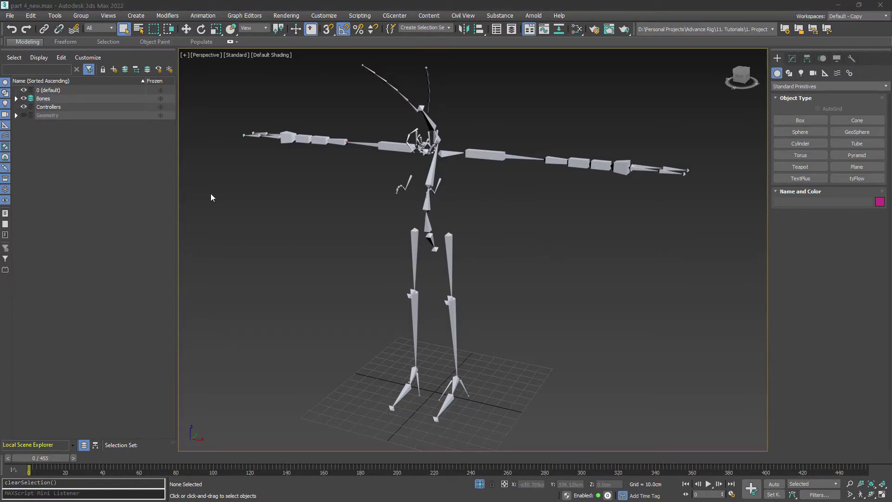
pyautogui.click(23, 115)
# - Select the AlienWarrior mesh from the Geometry layer and apply a Skin modifier to it
pyautogui.click(16, 115)
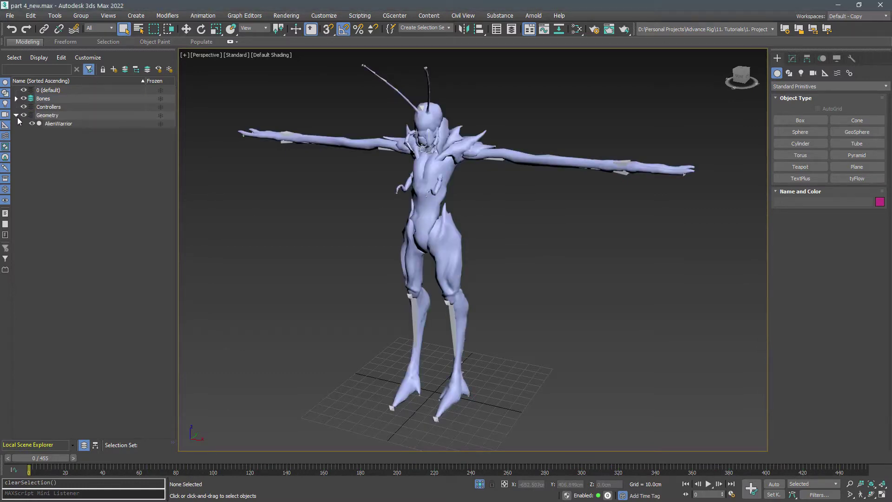
pyautogui.click(58, 123)
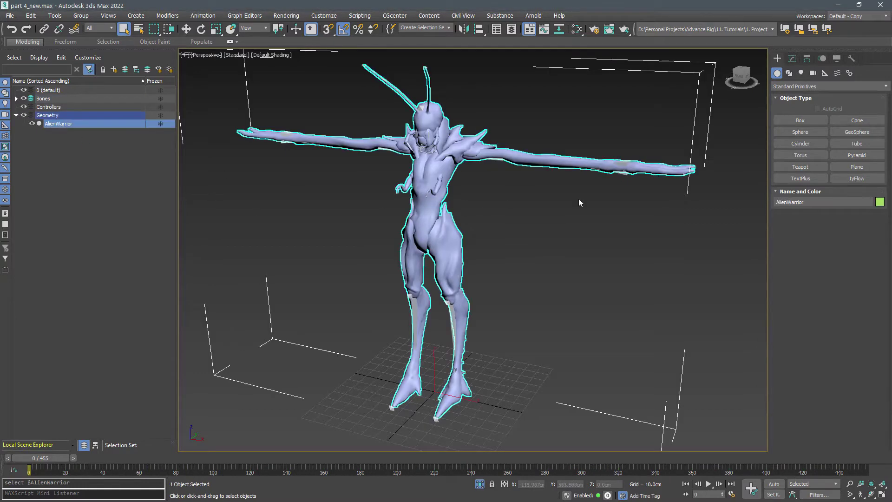
pyautogui.click(793, 59)
pyautogui.click(796, 84)
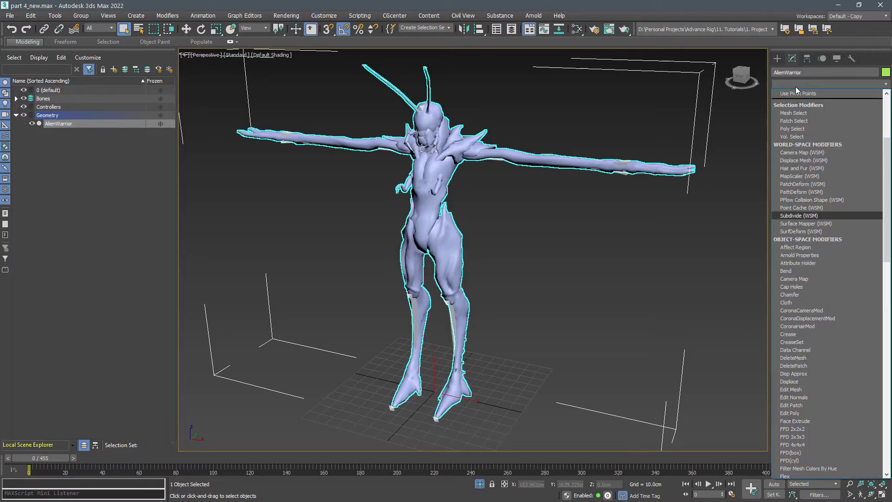
pyautogui.write('skin')
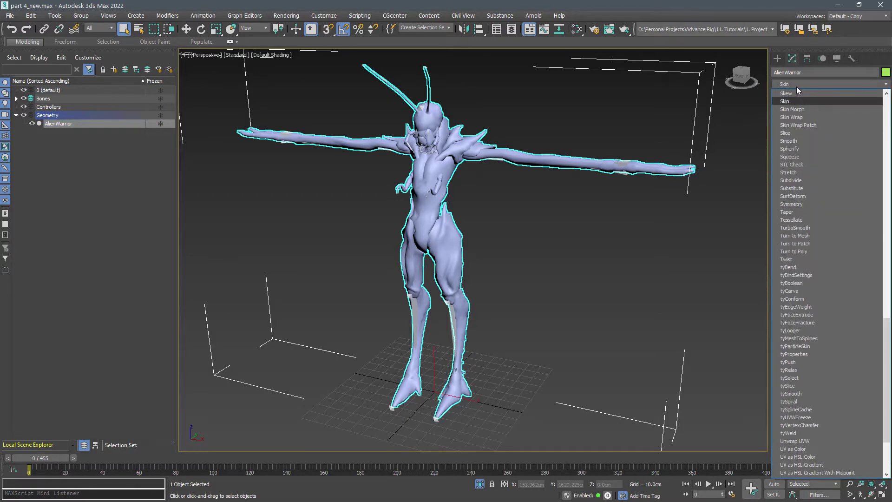
pyautogui.click(797, 100)
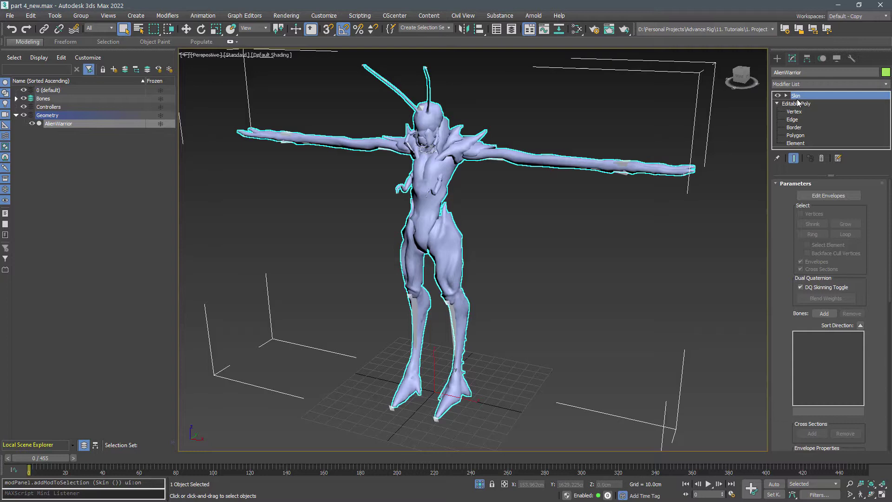
# - Set the Skin modifier's Bone Affect Limit to 4 and turn on Show No Envelopes
pyautogui.click(786, 185)
pyautogui.click(789, 192)
pyautogui.click(794, 216)
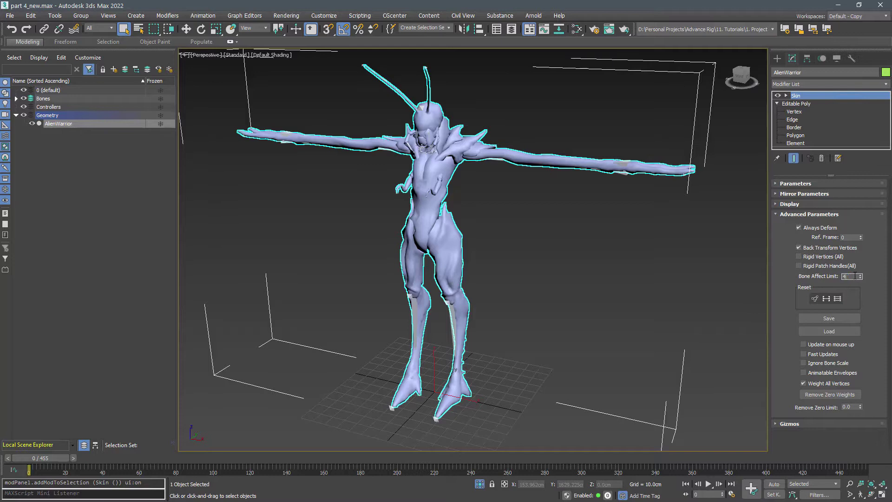
pyautogui.click(783, 214)
pyautogui.click(778, 205)
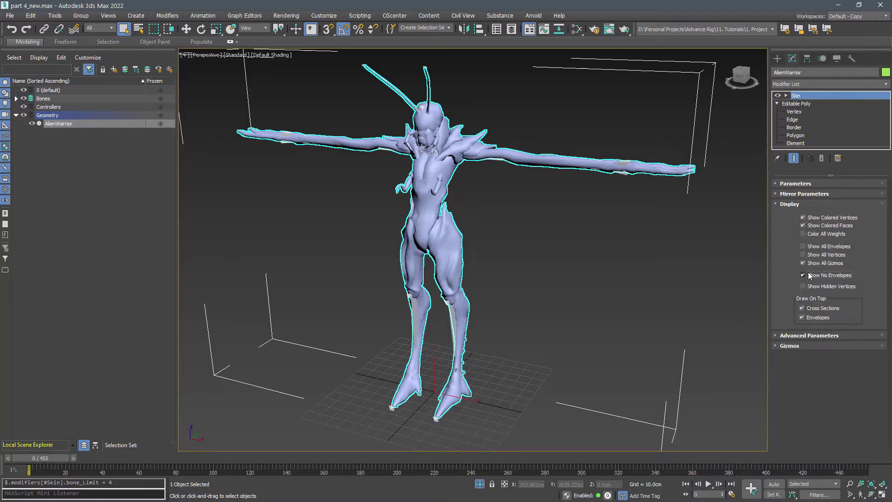
pyautogui.click(783, 204)
# - Add all bones from the Bones selection set to the Skin modifier and deselect the mesh
pyautogui.click(790, 184)
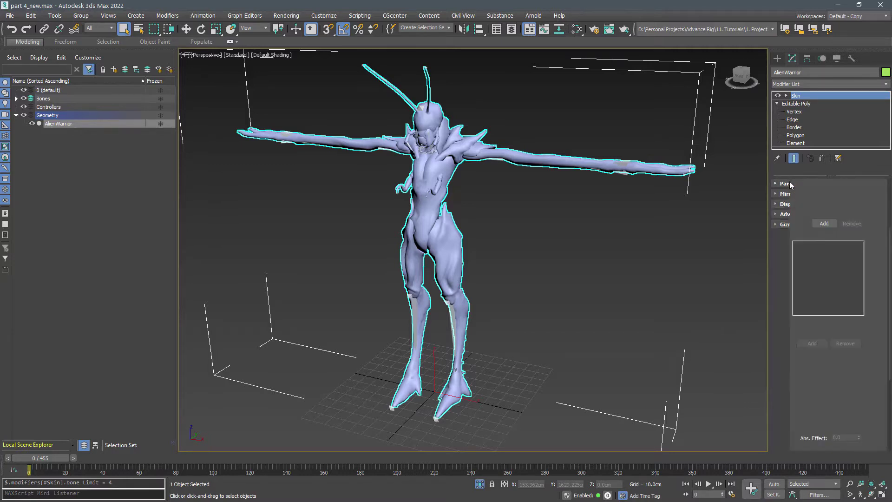
pyautogui.scroll(-2, 807, 208)
pyautogui.click(824, 223)
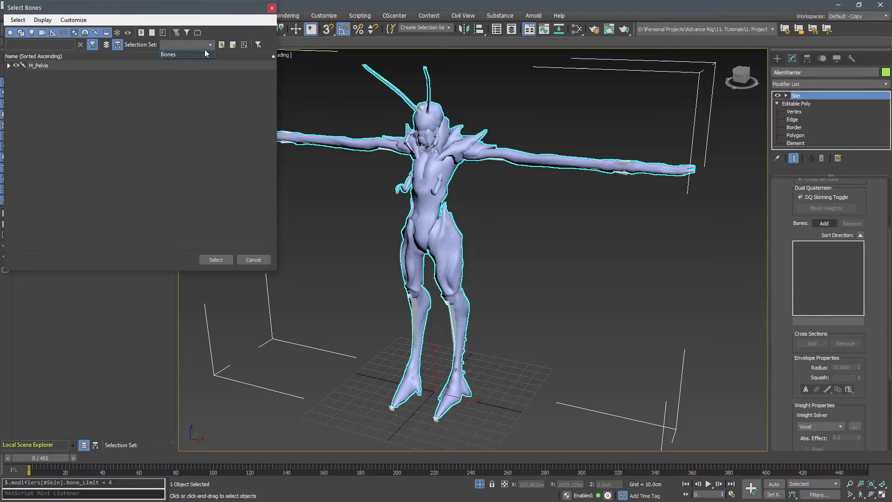
pyautogui.click(202, 55)
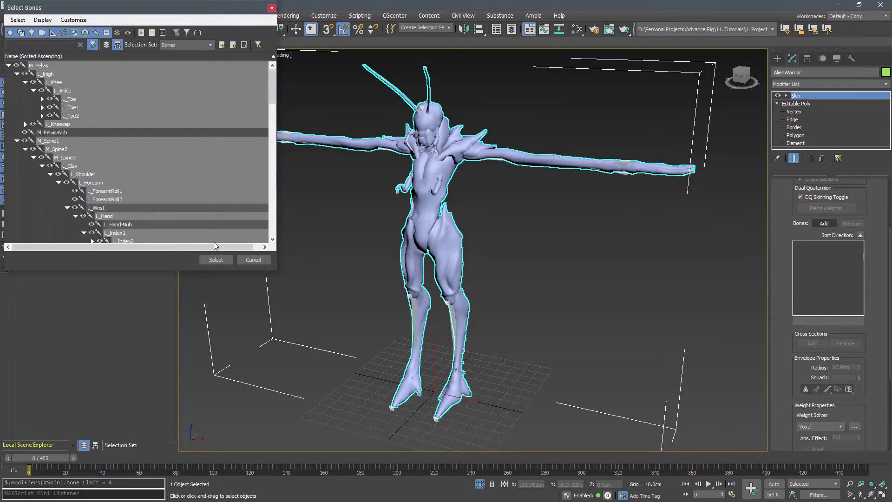
pyautogui.click(225, 263)
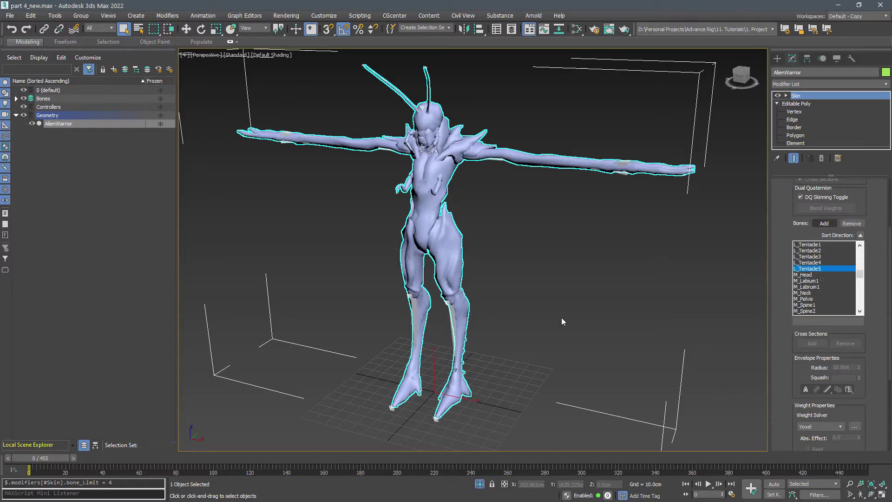
pyautogui.click(607, 320)
pyautogui.press('/')
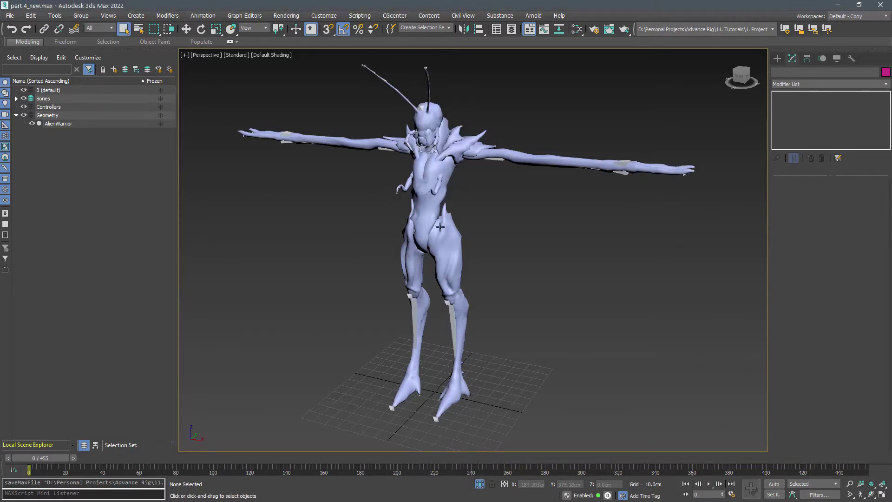
# - Hide every element of the AlienWarrior mesh except the torso at the Editable Poly's Element level
pyautogui.click(440, 227)
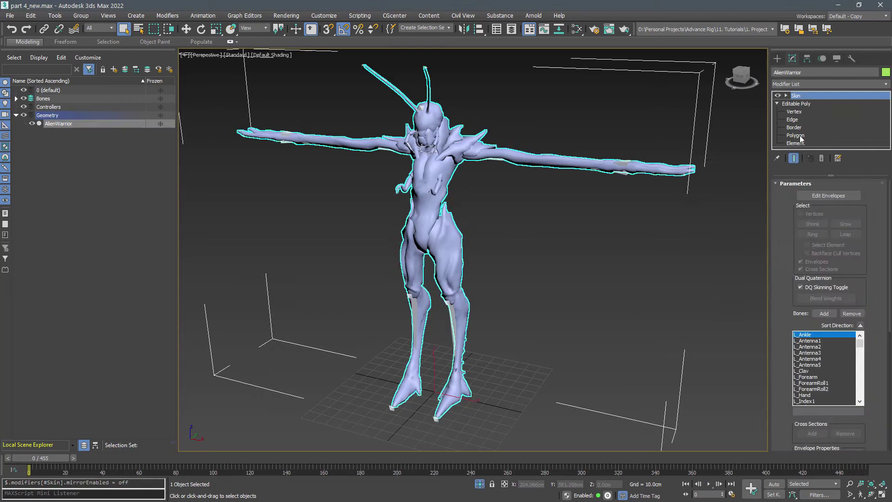
pyautogui.click(795, 135)
pyautogui.click(795, 143)
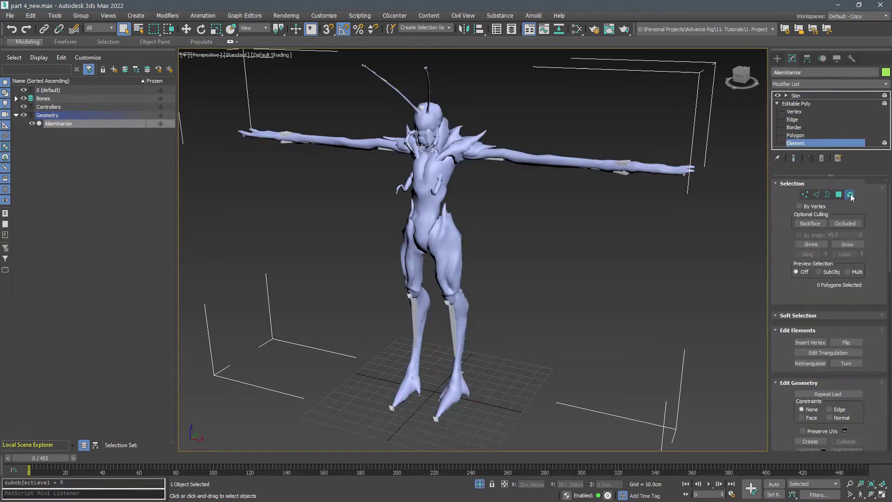
pyautogui.click(419, 213)
pyautogui.hotkey('ctrl', 'i')
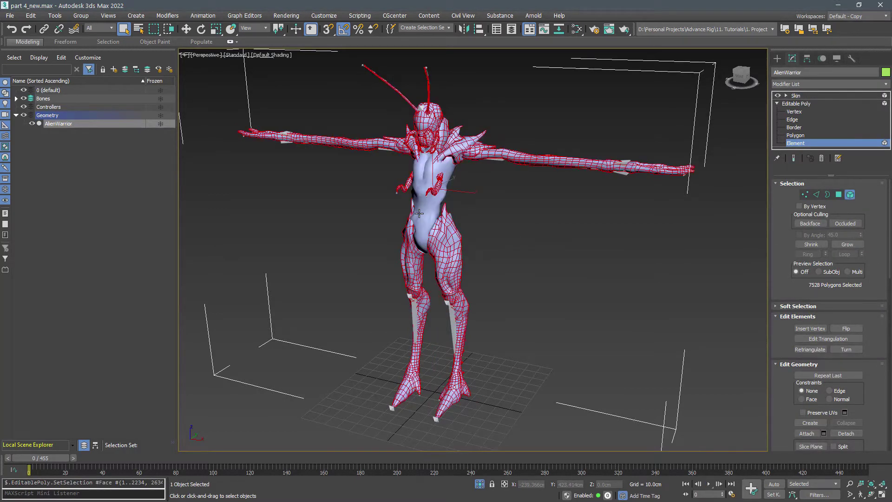
pyautogui.hotkey('alt', 'h')
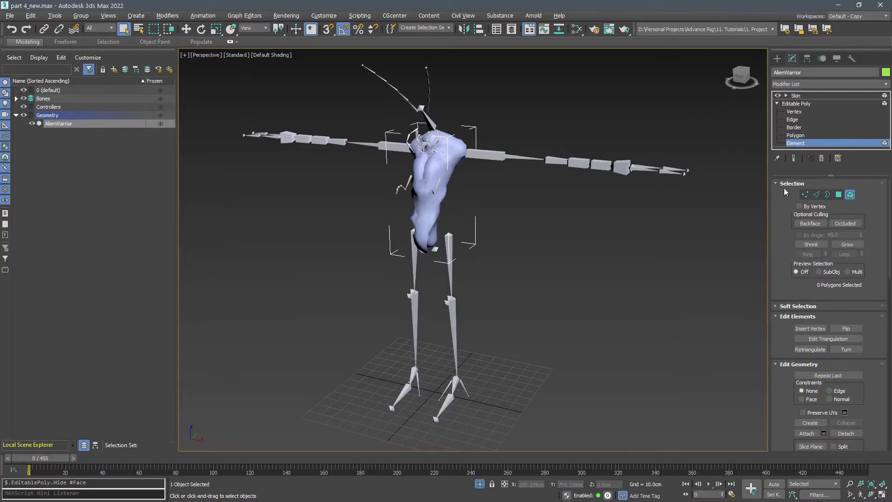
pyautogui.click(850, 195)
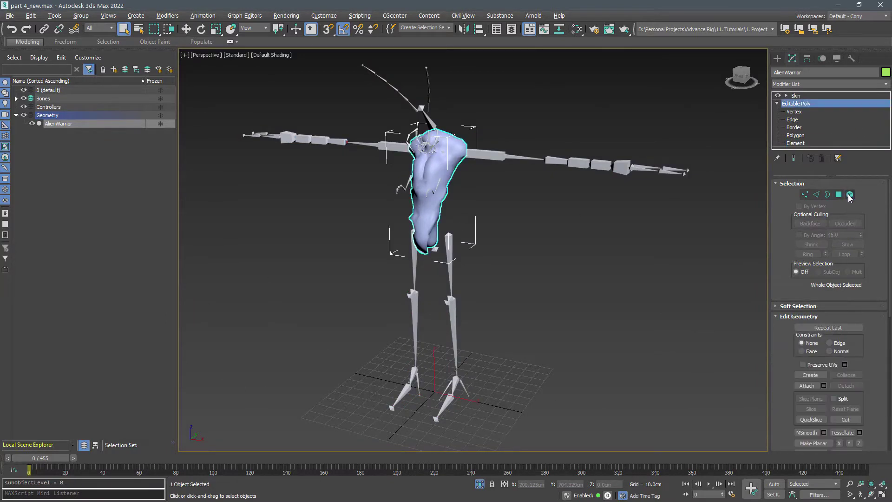
# - Hide the Bones layer and clear the selection so only the torso shows
pyautogui.click(23, 98)
pyautogui.click(316, 170)
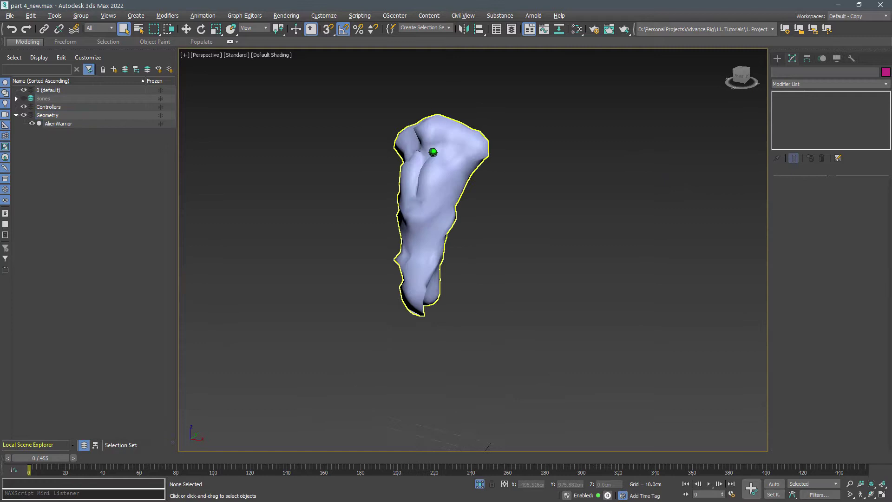
pyautogui.scroll(6, 431, 151)
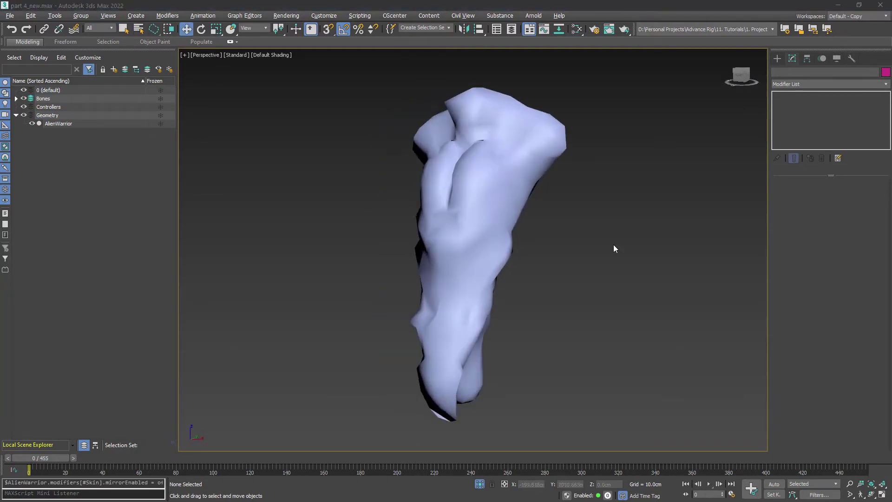
# - Start editing the mesh's Skin envelopes in the Left view with vertex selection turned on
pyautogui.click(499, 222)
pyautogui.press('w')
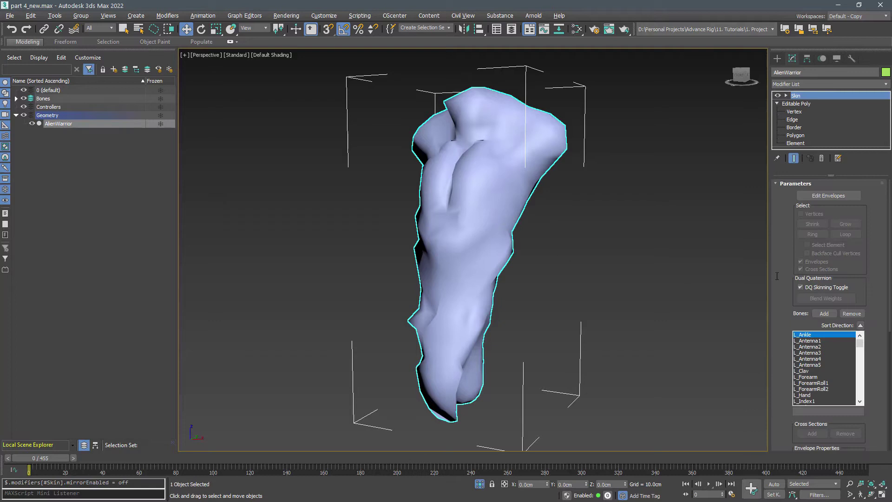
pyautogui.click(828, 197)
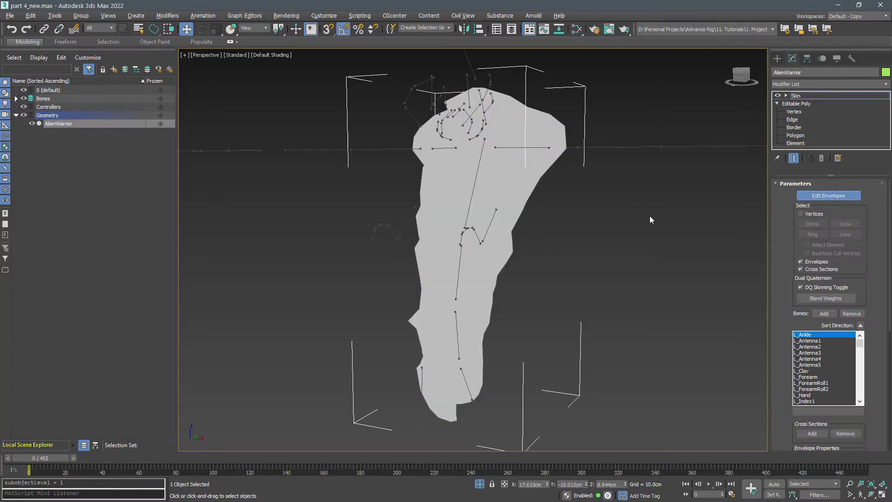
pyautogui.press('l')
pyautogui.press('z')
pyautogui.moveTo(586, 271); pyautogui.dragTo(566, 267, button='middle')
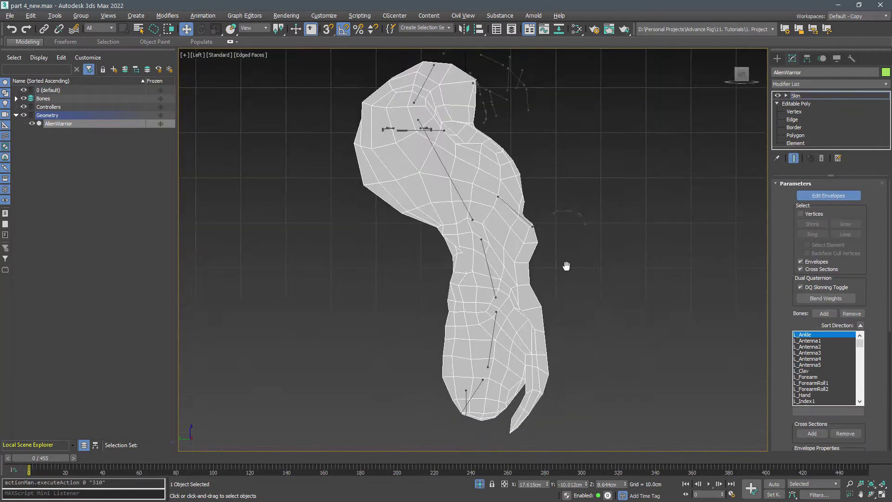
pyautogui.click(800, 214)
# - Weight the lowest torso vertices around the pelvis fully to the pelvis bone
pyautogui.click(476, 392)
pyautogui.scroll(4, 476, 393)
pyautogui.moveTo(487, 424)
pyautogui.mouseDown()
pyautogui.moveTo(631, 308)
pyautogui.moveTo(372, 261)
pyautogui.mouseUp()
pyautogui.scroll(-3, 825, 411)
pyautogui.moveTo(859, 433); pyautogui.dragTo(858, 400)
# - Weight the lower torso vertices around the M_Spine1 bone fully to that bone
pyautogui.click(503, 154)
pyautogui.moveTo(647, 304); pyautogui.dragTo(650, 329, button='middle')
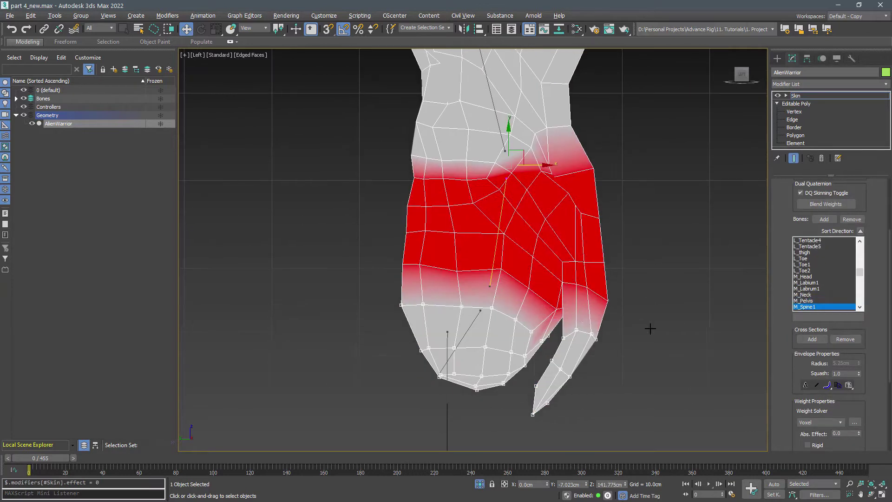
pyautogui.moveTo(496, 176); pyautogui.dragTo(498, 171)
pyautogui.moveTo(659, 189); pyautogui.dragTo(669, 320, button='middle')
# - Set the Abs. Effect of the mid-torso and belly vertices to 1.0 for the M_Spine2 bone
pyautogui.click(510, 261)
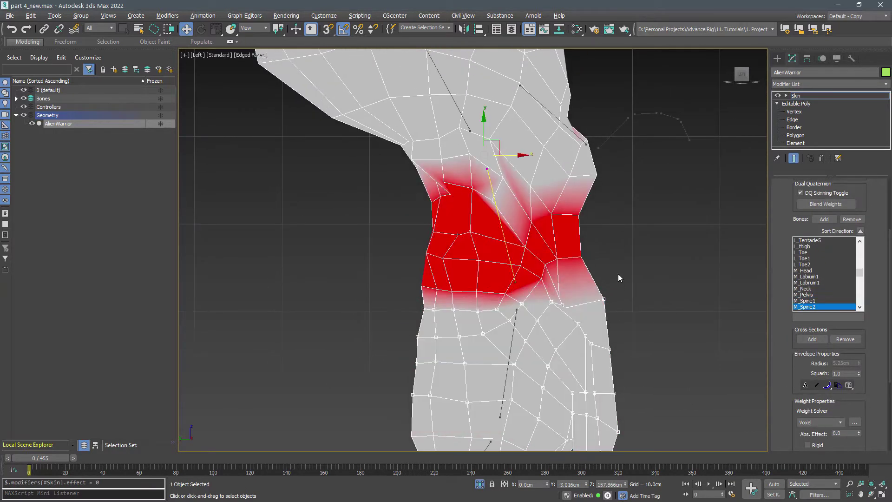
pyautogui.moveTo(521, 140); pyautogui.dragTo(523, 142)
pyautogui.press('1')
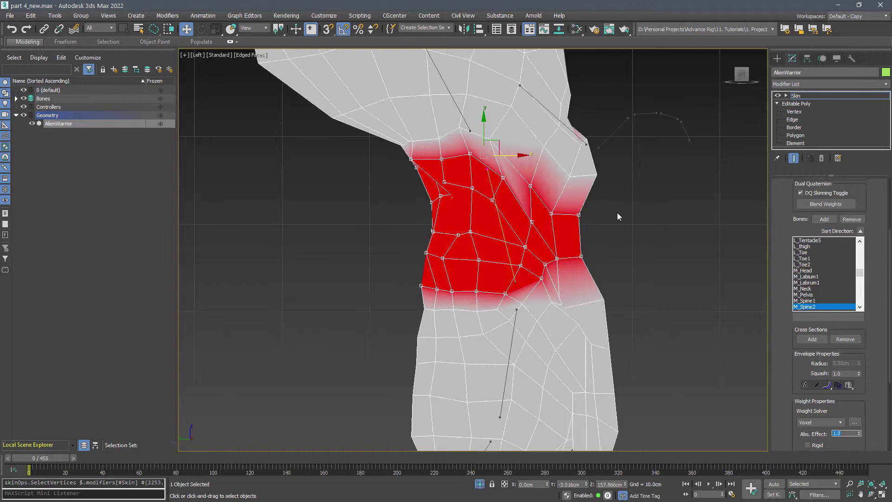
pyautogui.moveTo(624, 219); pyautogui.dragTo(669, 388, button='middle')
pyautogui.moveTo(528, 304); pyautogui.dragTo(569, 397)
pyautogui.press('1')
pyautogui.moveTo(630, 266); pyautogui.dragTo(693, 327, button='middle')
# - Set the Abs. Effect of the chest and upper back vertices to 1 for the M_Spine3 bone
pyautogui.press('Down')
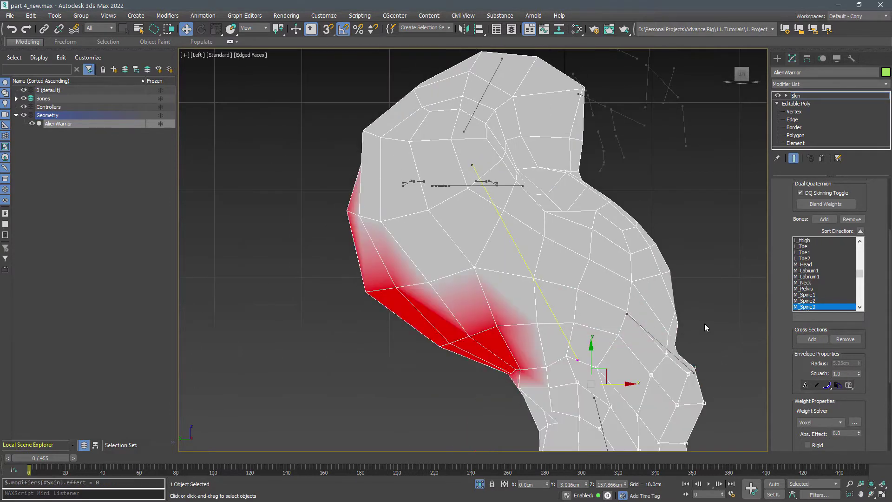
pyautogui.moveTo(505, 106); pyautogui.dragTo(560, 149)
pyautogui.press('1')
pyautogui.moveTo(560, 150); pyautogui.dragTo(554, 223, button='middle')
# - Set the Abs. Effect of the vertices at the top of the torso to 1 for the M_Neck bone
pyautogui.click(477, 169)
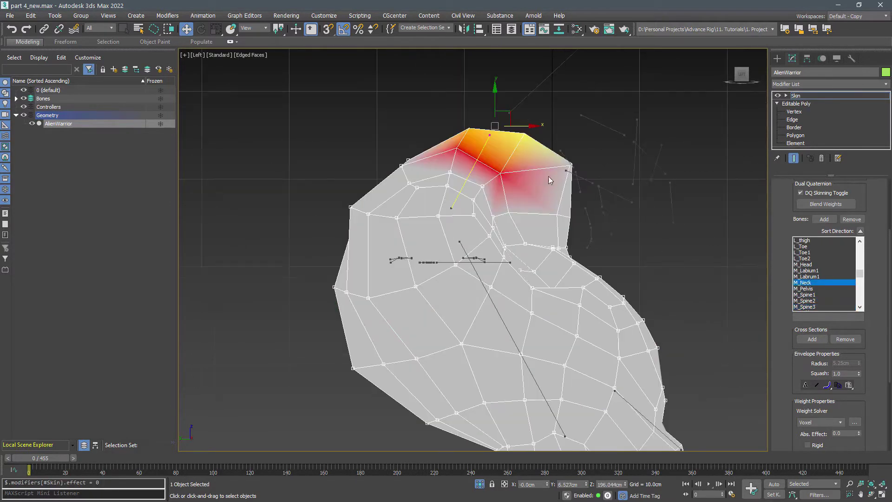
pyautogui.moveTo(603, 207); pyautogui.dragTo(541, 66)
pyautogui.press('1')
pyautogui.scroll(-2, 609, 266)
pyautogui.moveTo(609, 267); pyautogui.dragTo(604, 217, button='middle')
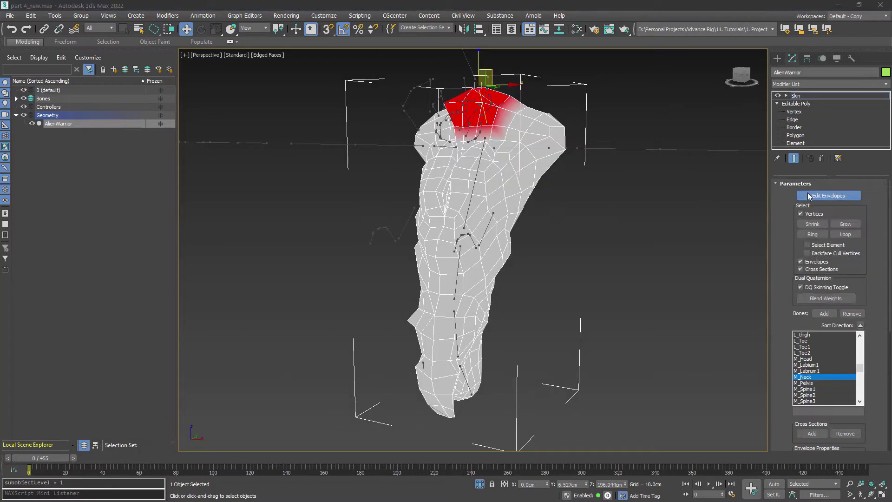
# - Isolate the legs element of the mesh by hiding all other elements, and return to the Skin modifier
pyautogui.click(795, 142)
pyautogui.click(515, 240)
pyautogui.hotkey('ctrl', 'i')
pyautogui.click(810, 239)
pyautogui.click(795, 95)
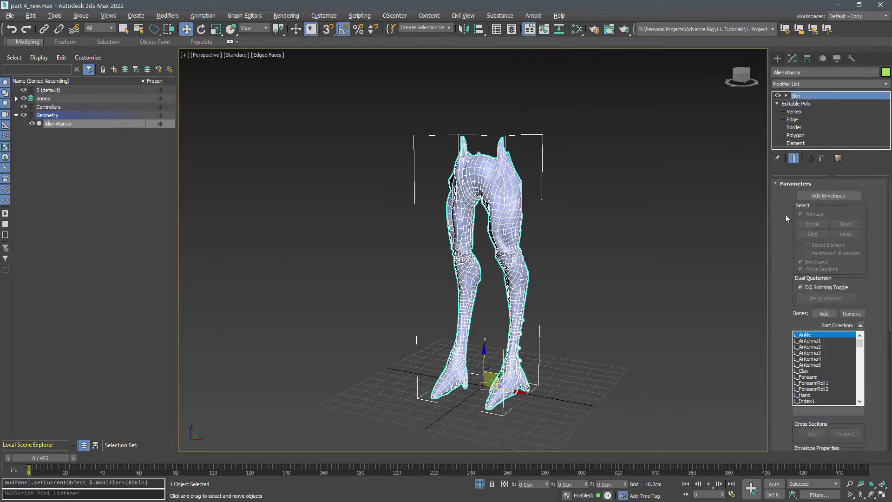
# - Edit the Skin envelopes of the legs and select the L_Toe2 bone in the foot
pyautogui.click(827, 195)
pyautogui.keyDown('alt'); pyautogui.moveTo(674, 218); pyautogui.dragTo(546, 217, button='middle'); pyautogui.keyUp('alt')
pyautogui.moveTo(469, 189); pyautogui.dragTo(555, 162, button='middle')
pyautogui.scroll(5, 555, 162)
pyautogui.click(555, 162)
pyautogui.scroll(-5, 555, 162)
pyautogui.moveTo(555, 255)
pyautogui.mouseDown(button='middle')
pyautogui.moveTo(525, 138)
pyautogui.moveTo(539, 325)
pyautogui.moveTo(494, 260)
pyautogui.moveTo(527, 229)
pyautogui.moveTo(618, 251)
pyautogui.mouseUp(button='middle')
pyautogui.scroll(4, 548, 334)
pyautogui.click(582, 338)
pyautogui.press('F3')
pyautogui.press('F3')
pyautogui.click(526, 229)
pyautogui.click(501, 279)
pyautogui.keyDown('alt'); pyautogui.moveTo(501, 279); pyautogui.dragTo(418, 275, button='middle'); pyautogui.keyUp('alt')
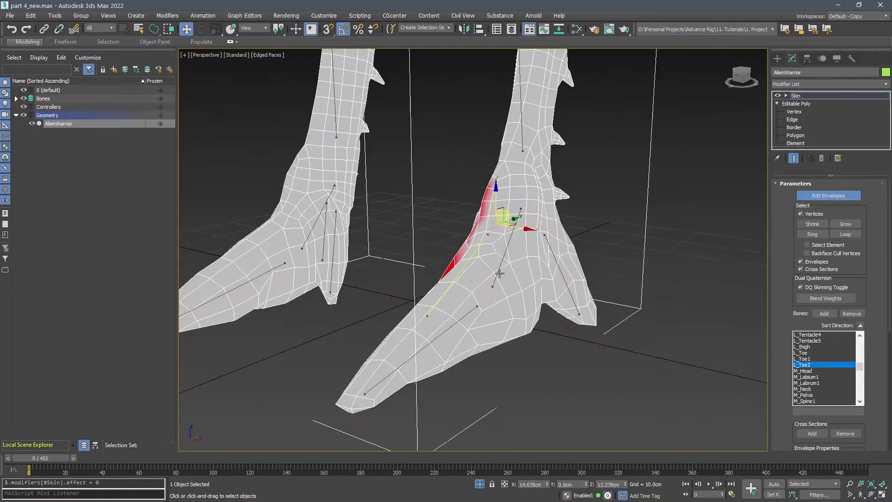
# - Select the foot vertices around the left ankle bone and set their Abs. Effect to 1
pyautogui.click(498, 273)
pyautogui.keyDown('alt'); pyautogui.moveTo(651, 280); pyautogui.dragTo(548, 253, button='middle'); pyautogui.keyUp('alt')
pyautogui.moveTo(545, 246)
pyautogui.mouseDown()
pyautogui.moveTo(433, 252)
pyautogui.moveTo(531, 202)
pyautogui.mouseUp()
pyautogui.moveTo(531, 203)
pyautogui.keyDown('alt'); pyautogui.mouseDown(button='middle')
pyautogui.moveTo(505, 230)
pyautogui.moveTo(527, 207)
pyautogui.mouseUp(button='middle'); pyautogui.keyUp('alt')
pyautogui.moveTo(507, 227)
pyautogui.mouseDown()
pyautogui.moveTo(471, 271)
pyautogui.moveTo(483, 253)
pyautogui.mouseUp()
pyautogui.moveTo(483, 253)
pyautogui.keyDown('alt'); pyautogui.mouseDown(button='middle')
pyautogui.moveTo(584, 280)
pyautogui.moveTo(513, 288)
pyautogui.mouseUp(button='middle'); pyautogui.keyUp('alt')
pyautogui.scroll(-3, 829, 353)
pyautogui.click(843, 362)
pyautogui.write('1')
pyautogui.press('Return')
# - Select the L_Knee bone and the left lower-leg vertices from the ankle up to the knee
pyautogui.click(525, 195)
pyautogui.moveTo(453, 297); pyautogui.dragTo(453, 449, button='middle')
pyautogui.keyDown('ctrl'); pyautogui.moveTo(453, 418); pyautogui.dragTo(615, 213); pyautogui.keyUp('ctrl')
pyautogui.keyDown('alt'); pyautogui.moveTo(614, 213); pyautogui.dragTo(670, 248, button='middle'); pyautogui.keyUp('alt')
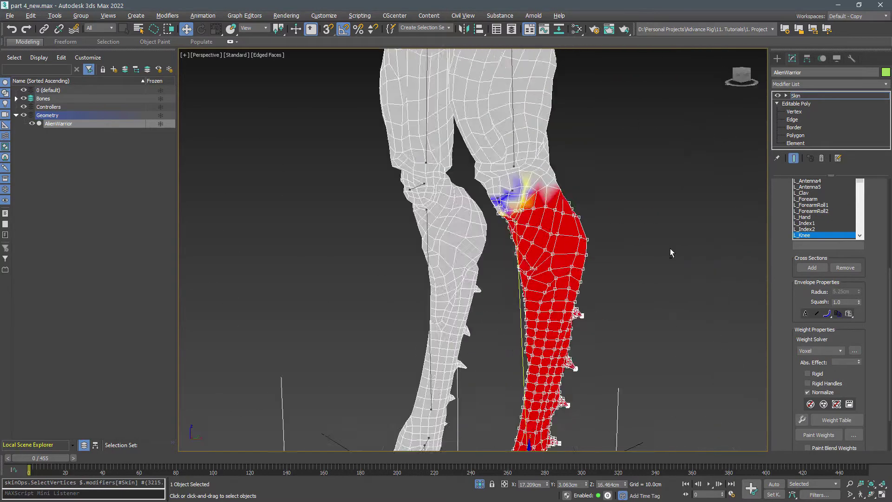
# - Refine the L_Knee vertex selection around the left knee by adding and removing vertices
pyautogui.scroll(4, 578, 169)
pyautogui.moveTo(607, 293)
pyautogui.keyDown('ctrl'); pyautogui.mouseDown()
pyautogui.moveTo(489, 231)
pyautogui.moveTo(590, 184)
pyautogui.mouseUp(); pyautogui.keyUp('ctrl')
pyautogui.keyDown('alt'); pyautogui.moveTo(590, 184); pyautogui.dragTo(446, 202, button='middle'); pyautogui.keyUp('alt')
pyautogui.moveTo(446, 203)
pyautogui.keyDown('alt'); pyautogui.mouseDown()
pyautogui.moveTo(463, 186)
pyautogui.moveTo(501, 236)
pyautogui.mouseUp(); pyautogui.keyUp('alt')
pyautogui.moveTo(501, 236)
pyautogui.keyDown('alt'); pyautogui.mouseDown(button='middle')
pyautogui.moveTo(497, 221)
pyautogui.moveTo(528, 180)
pyautogui.mouseUp(button='middle'); pyautogui.keyUp('alt')
pyautogui.keyDown('alt'); pyautogui.moveTo(527, 181); pyautogui.dragTo(469, 184); pyautogui.keyUp('alt')
pyautogui.moveTo(470, 188)
pyautogui.keyDown('alt'); pyautogui.mouseDown(button='middle')
pyautogui.moveTo(410, 268)
pyautogui.moveTo(425, 219)
pyautogui.moveTo(506, 248)
pyautogui.moveTo(386, 210)
pyautogui.mouseUp(button='middle'); pyautogui.keyUp('alt')
# - Select the vertices at the front of the left knee and raise their Abs. Effect for the chosen bone
pyautogui.click(425, 218)
pyautogui.moveTo(386, 210)
pyautogui.mouseDown()
pyautogui.moveTo(404, 209)
pyautogui.moveTo(394, 207)
pyautogui.mouseUp()
pyautogui.keyDown('alt'); pyautogui.moveTo(394, 207); pyautogui.dragTo(532, 306, button='middle'); pyautogui.keyUp('alt')
pyautogui.moveTo(859, 360); pyautogui.dragTo(858, 325)
# - Select the L_thigh bone and the left thigh vertices down to the knee, and raise their Abs. Effect
pyautogui.click(428, 203)
pyautogui.moveTo(413, 142); pyautogui.dragTo(539, 195, button='middle')
pyautogui.moveTo(539, 196); pyautogui.dragTo(570, 163)
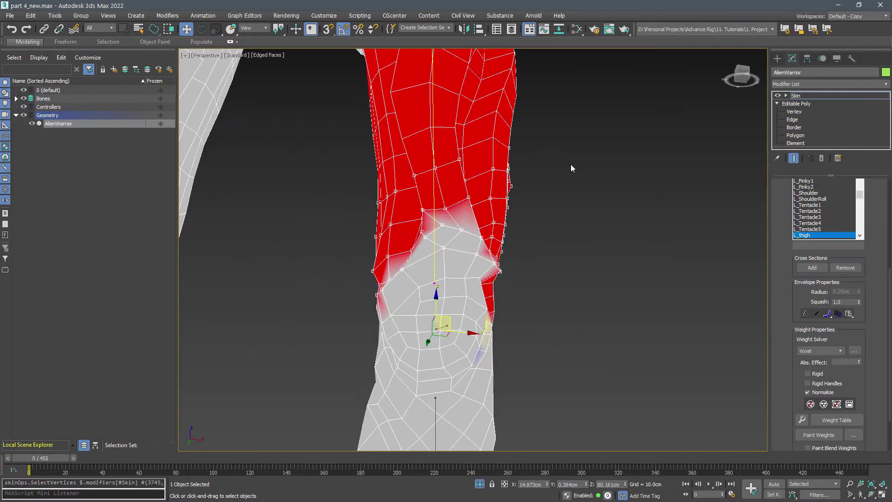
pyautogui.keyDown('alt'); pyautogui.moveTo(570, 163); pyautogui.dragTo(449, 278, button='middle'); pyautogui.keyUp('alt')
pyautogui.moveTo(496, 309)
pyautogui.keyDown('alt'); pyautogui.mouseDown(button='middle')
pyautogui.moveTo(519, 309)
pyautogui.moveTo(346, 305)
pyautogui.moveTo(398, 243)
pyautogui.moveTo(446, 242)
pyautogui.mouseUp(button='middle'); pyautogui.keyUp('alt')
pyautogui.moveTo(298, 267); pyautogui.dragTo(162, 88)
pyautogui.moveTo(469, 309)
pyautogui.keyDown('alt'); pyautogui.mouseDown(button='middle')
pyautogui.moveTo(442, 349)
pyautogui.moveTo(281, 324)
pyautogui.moveTo(353, 320)
pyautogui.mouseUp(button='middle'); pyautogui.keyUp('alt')
pyautogui.moveTo(858, 361); pyautogui.dragTo(859, 325)
# - Select the left kneecap bone and the vertices covering the front of the left knee
pyautogui.keyDown('alt'); pyautogui.moveTo(548, 185); pyautogui.dragTo(469, 191, button='middle'); pyautogui.keyUp('alt')
pyautogui.click(403, 340)
pyautogui.moveTo(402, 340); pyautogui.dragTo(405, 328, button='middle')
pyautogui.moveTo(470, 302); pyautogui.dragTo(445, 366)
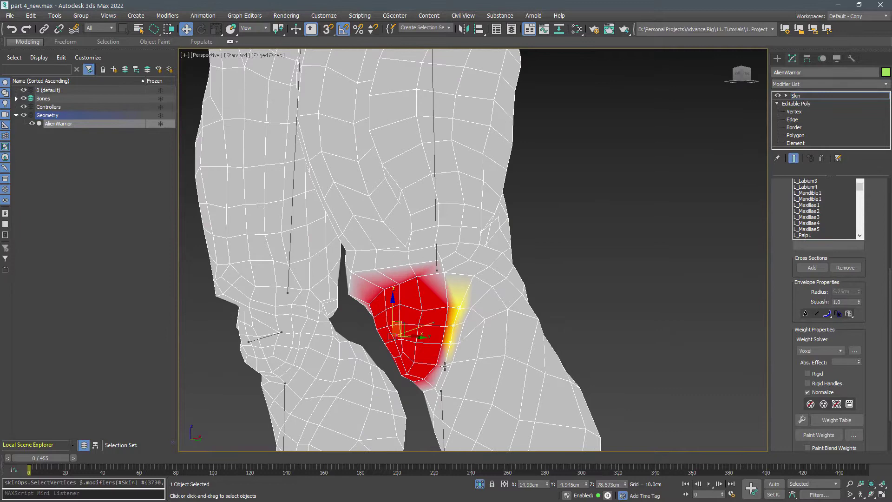
pyautogui.moveTo(445, 366)
pyautogui.keyDown('alt'); pyautogui.mouseDown(button='middle')
pyautogui.moveTo(329, 314)
pyautogui.moveTo(450, 325)
pyautogui.moveTo(395, 305)
pyautogui.moveTo(448, 259)
pyautogui.moveTo(446, 223)
pyautogui.mouseUp(button='middle'); pyautogui.keyUp('alt')
# - Select the M_Pelvis bone and the central pelvis vertices in the front view, and raise their Abs. Effect
pyautogui.scroll(-4, 395, 305)
pyautogui.click(425, 251)
pyautogui.click(463, 248)
pyautogui.press('f')
pyautogui.press('F3')
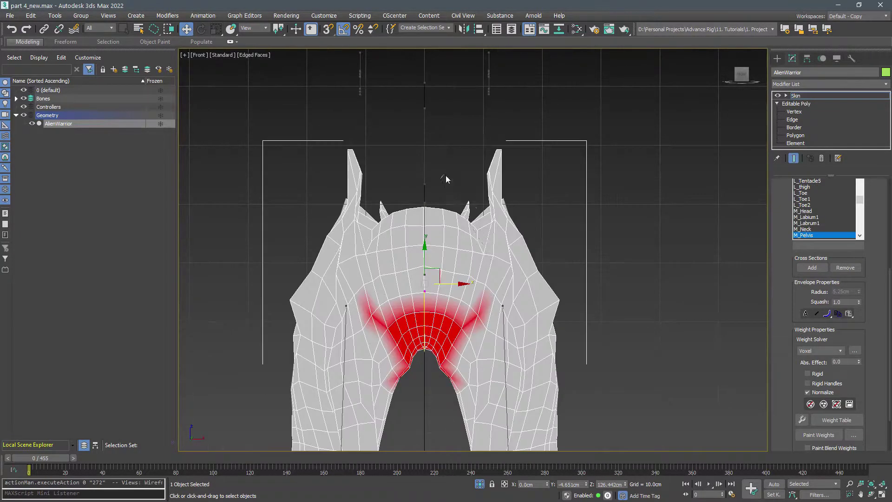
pyautogui.moveTo(431, 385); pyautogui.dragTo(409, 191)
pyautogui.moveTo(858, 361); pyautogui.dragTo(859, 325)
# - Select the L_thigh bone and the left hip vertices including the hip spike, and set their Abs. Effect to 1
pyautogui.moveTo(521, 240); pyautogui.dragTo(510, 205, button='middle')
pyautogui.click(495, 331)
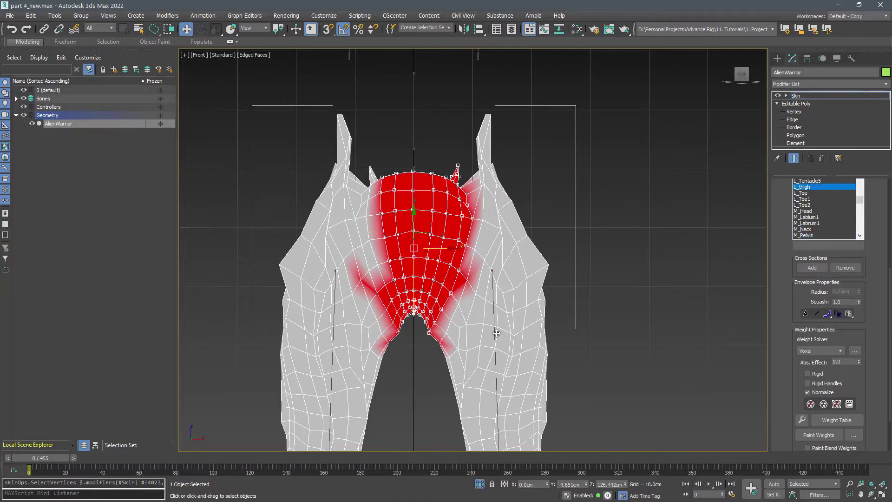
pyautogui.moveTo(550, 89); pyautogui.dragTo(475, 237)
pyautogui.keyDown('alt'); pyautogui.moveTo(578, 424); pyautogui.dragTo(496, 177, button='middle'); pyautogui.keyUp('alt')
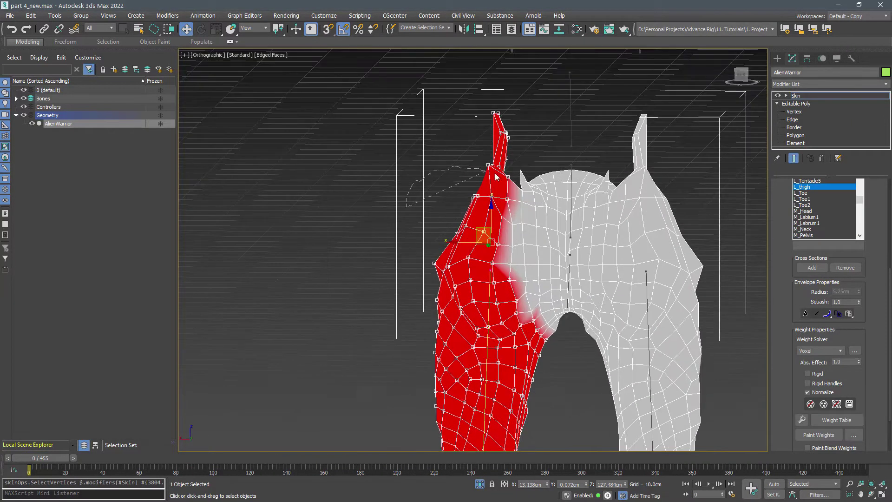
pyautogui.moveTo(858, 361); pyautogui.dragTo(859, 325)
pyautogui.keyDown('alt'); pyautogui.moveTo(511, 185); pyautogui.dragTo(543, 185, button='middle'); pyautogui.keyUp('alt')
pyautogui.moveTo(408, 111)
pyautogui.mouseDown()
pyautogui.moveTo(509, 153)
pyautogui.moveTo(504, 146)
pyautogui.mouseUp()
pyautogui.moveTo(504, 146)
pyautogui.keyDown('alt'); pyautogui.mouseDown(button='middle')
pyautogui.moveTo(416, 172)
pyautogui.moveTo(455, 211)
pyautogui.mouseUp(button='middle'); pyautogui.keyUp('alt')
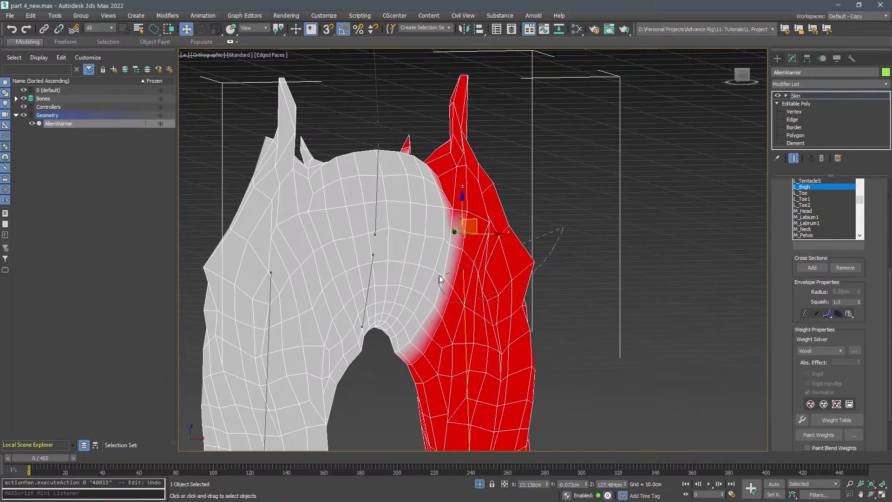
pyautogui.keyDown('alt'); pyautogui.moveTo(439, 279); pyautogui.dragTo(399, 260, button='middle'); pyautogui.keyUp('alt')
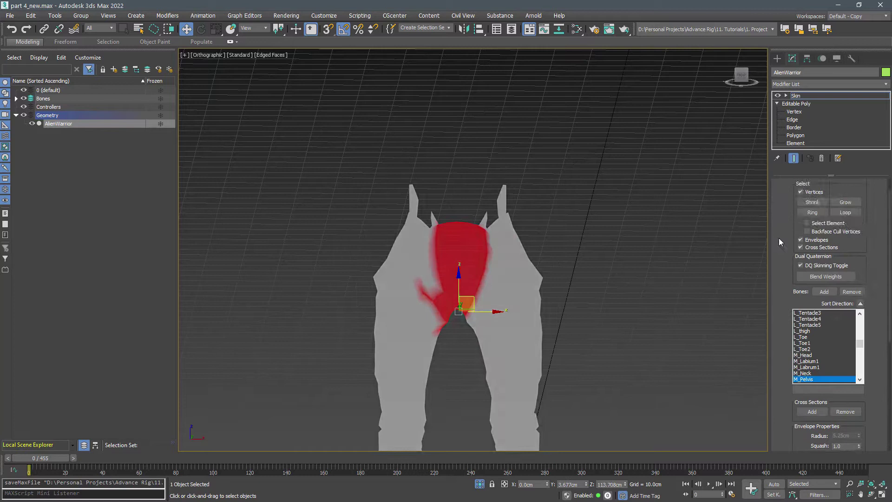
# - Switch to the Editable Poly's element level to isolate the left arm
pyautogui.click(795, 103)
pyautogui.click(796, 143)
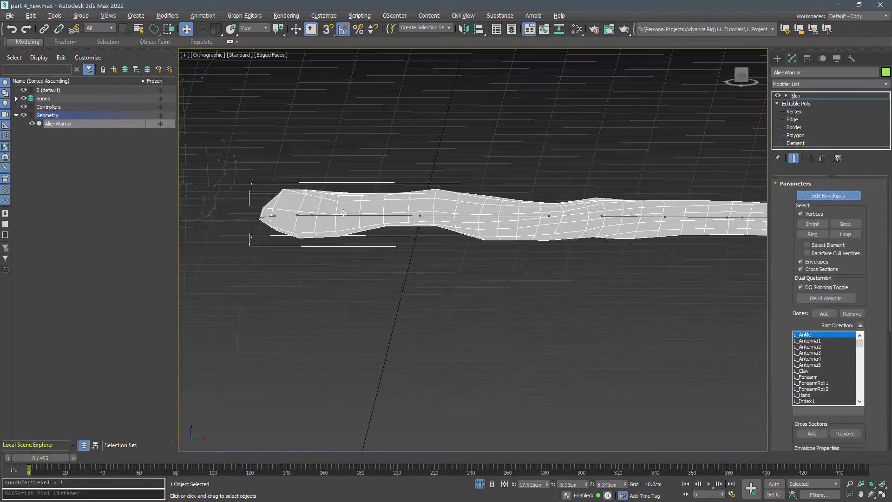
# - Choose the L_Shoulder bone, select its upper-arm vertices in the top view, and undo the last edit
pyautogui.click(810, 383)
pyautogui.click(810, 377)
pyautogui.press('t')
pyautogui.scroll(3, 380, 158)
pyautogui.moveTo(381, 158); pyautogui.dragTo(464, 231)
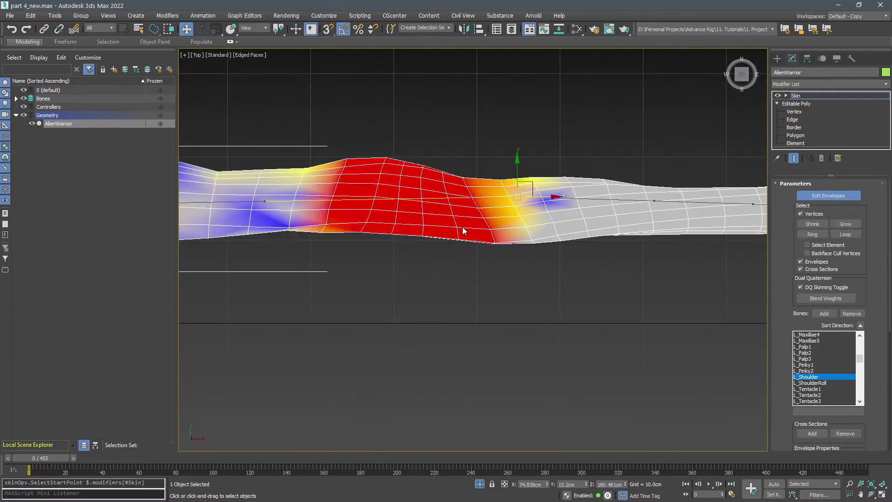
pyautogui.moveTo(444, 295); pyautogui.dragTo(632, 305, button='middle')
pyautogui.scroll(-3, 820, 274)
pyautogui.hotkey('ctrl', 'z')
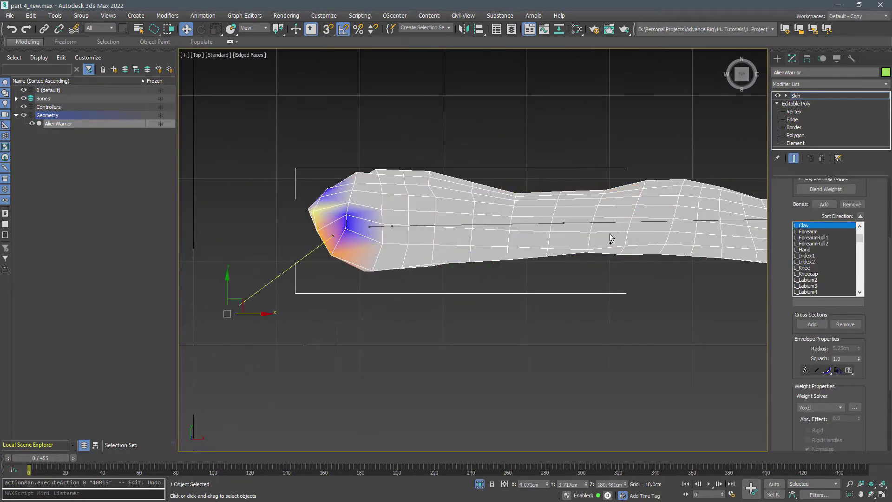
# - Select the L_Shoulder bone and the vertices along its part of the upper arm, and set their Abs. Effect to 1
pyautogui.click(587, 223)
pyautogui.moveTo(602, 269); pyautogui.dragTo(628, 155)
pyautogui.click(843, 419)
pyautogui.write('1')
pyautogui.press('Return')
# - Select the L_Forearm bone and the vertices from the elbow into the upper forearm, and set their Abs. Effect to 1
pyautogui.moveTo(709, 352); pyautogui.dragTo(224, 379, button='middle')
pyautogui.click(330, 245)
pyautogui.click(429, 247)
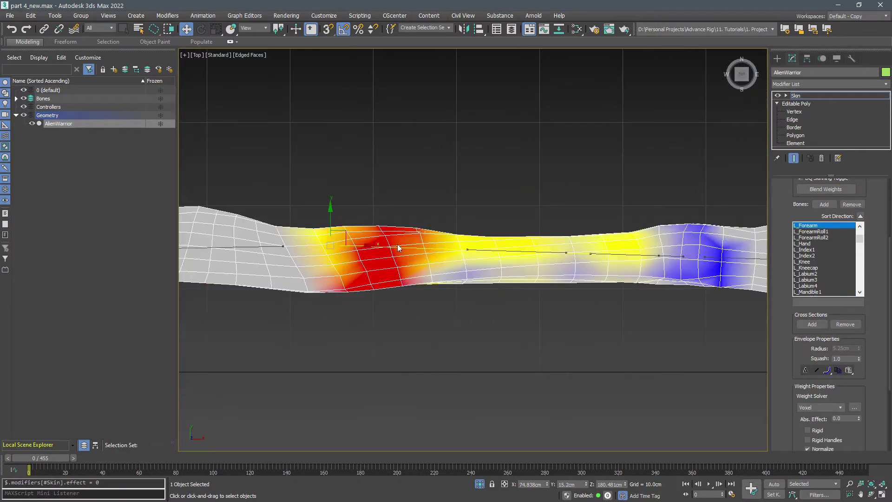
pyautogui.moveTo(421, 336); pyautogui.dragTo(411, 335)
pyautogui.click(843, 418)
pyautogui.write('1')
pyautogui.press('Return')
# - Select the mid-forearm vertices, excluding those nearer the wrist, and set their Abs. Effect to 1 for L_ForearmRoll2
pyautogui.click(820, 237)
pyautogui.moveTo(453, 315); pyautogui.dragTo(441, 218)
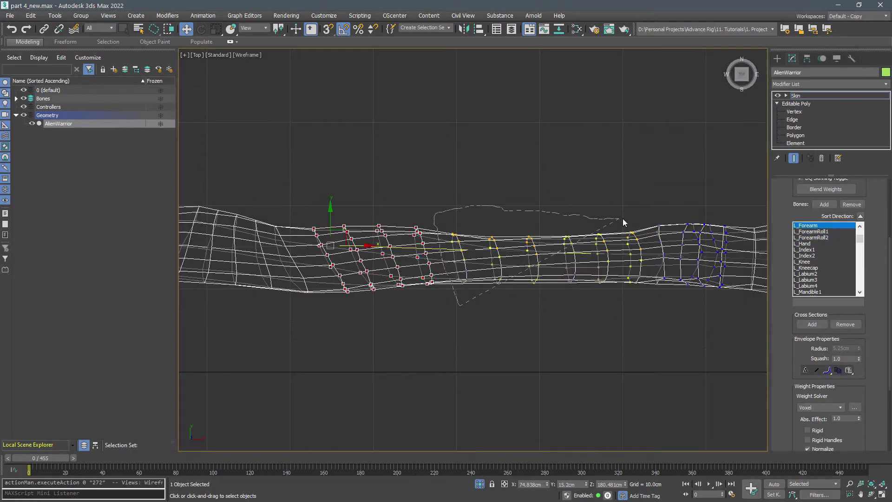
pyautogui.moveTo(623, 222); pyautogui.dragTo(586, 297)
pyautogui.press('F3')
pyautogui.moveTo(587, 296); pyautogui.dragTo(496, 314, button='middle')
pyautogui.keyDown('alt'); pyautogui.moveTo(587, 339); pyautogui.dragTo(494, 214); pyautogui.keyUp('alt')
pyautogui.click(822, 232)
pyautogui.click(822, 237)
pyautogui.click(844, 418)
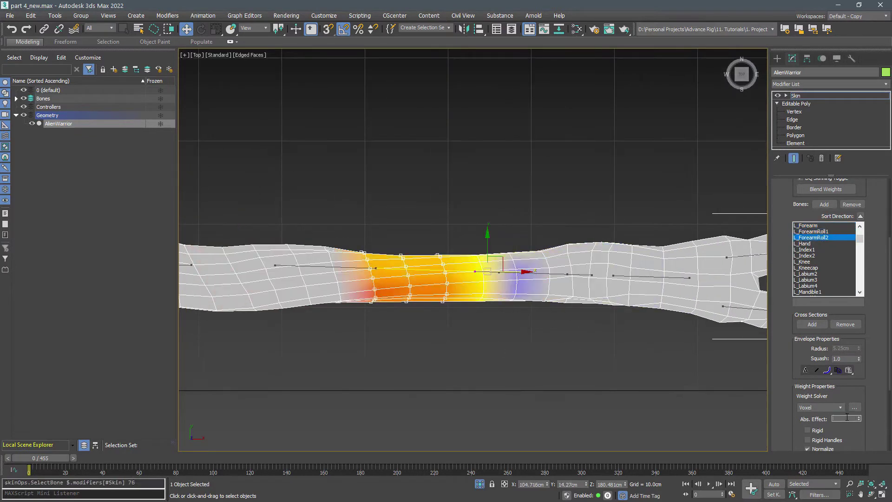
pyautogui.write('1')
pyautogui.press('Return')
# - Select the L_ForearmRoll1 bone and the lower forearm vertices up to the wrist
pyautogui.click(820, 232)
pyautogui.press('F3')
pyautogui.moveTo(508, 341)
pyautogui.mouseDown()
pyautogui.moveTo(601, 225)
pyautogui.moveTo(597, 311)
pyautogui.mouseUp()
pyautogui.scroll(3, 604, 265)
pyautogui.keyDown('alt'); pyautogui.moveTo(604, 265); pyautogui.dragTo(607, 209, button='middle'); pyautogui.keyUp('alt')
pyautogui.press('F3')
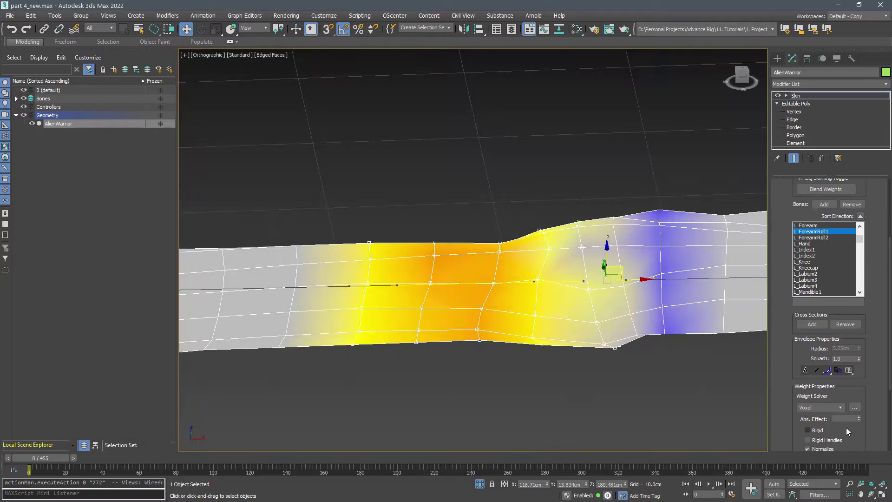
# - Choose the L_Hand bone and assign it the palm vertices from the wrist to the base of the fingers
pyautogui.click(802, 243)
pyautogui.scroll(-3, 743, 279)
pyautogui.keyDown('alt'); pyautogui.moveTo(644, 250); pyautogui.dragTo(511, 214, button='middle'); pyautogui.keyUp('alt')
pyautogui.scroll(-3, 511, 214)
pyautogui.press('F3')
pyautogui.scroll(8, 468, 195)
pyautogui.scroll(-2, 420, 162)
pyautogui.keyDown('alt'); pyautogui.moveTo(420, 163); pyautogui.dragTo(683, 323, button='middle'); pyautogui.keyUp('alt')
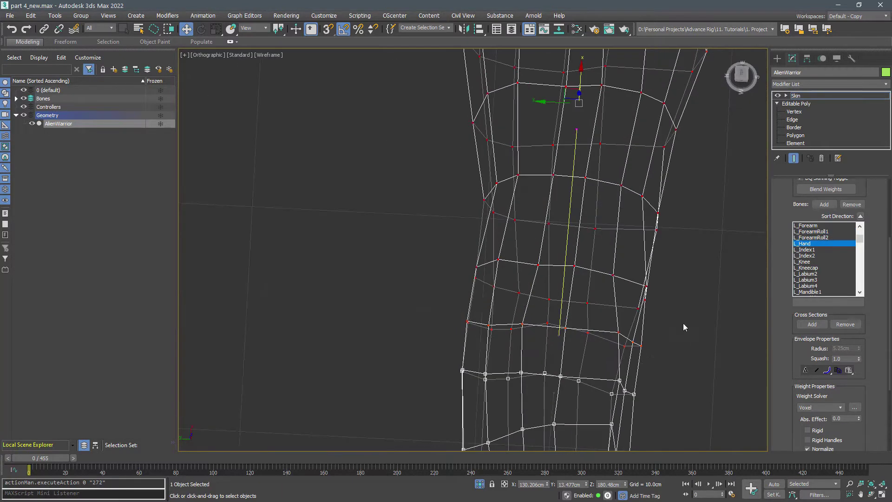
pyautogui.moveTo(683, 349); pyautogui.dragTo(676, 272)
pyautogui.hotkey('shift', 'z')
pyautogui.hotkey('shift', 'z')
pyautogui.press('F3')
pyautogui.moveTo(393, 345)
pyautogui.mouseDown()
pyautogui.moveTo(384, 225)
pyautogui.moveTo(400, 348)
pyautogui.mouseUp()
# - Select the L_Pinky1 bone and the vertices of the first pinky segment, and set their Abs. Effect to 1
pyautogui.click(576, 223)
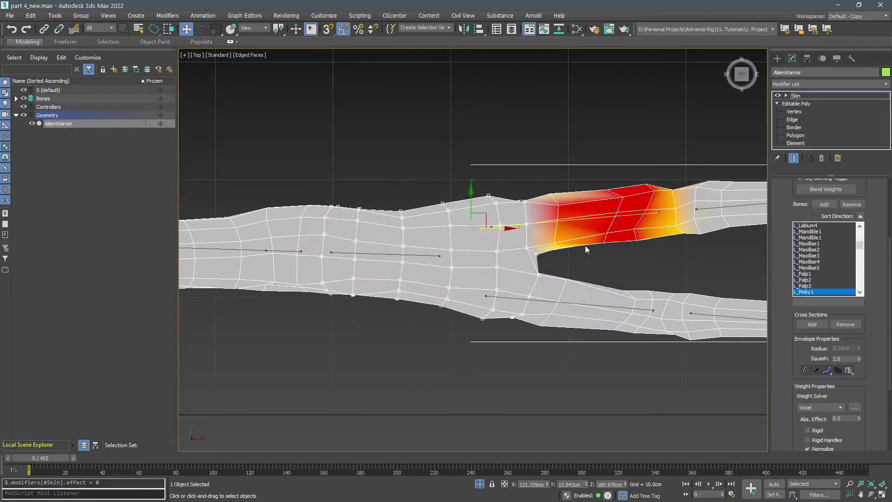
pyautogui.moveTo(584, 245); pyautogui.dragTo(558, 262, button='middle')
pyautogui.press('F3')
pyautogui.moveTo(544, 274)
pyautogui.mouseDown()
pyautogui.moveTo(627, 173)
pyautogui.moveTo(661, 248)
pyautogui.mouseUp()
pyautogui.scroll(2, 669, 316)
pyautogui.press('F3')
pyautogui.moveTo(859, 419); pyautogui.dragTo(858, 390)
# - Select the vertices of the first index finger segment and raise their Abs. Effect for the L_Index1 bone
pyautogui.press('F3')
pyautogui.moveTo(467, 267); pyautogui.dragTo(460, 259, button='middle')
pyautogui.moveTo(461, 259); pyautogui.dragTo(385, 302)
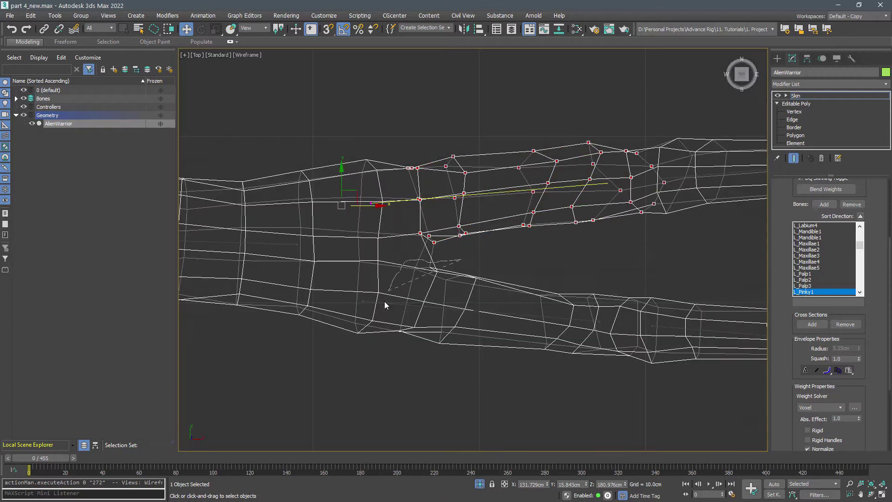
pyautogui.moveTo(635, 332); pyautogui.dragTo(618, 279)
pyautogui.press('F3')
pyautogui.click(576, 319)
pyautogui.moveTo(859, 420); pyautogui.dragTo(858, 390)
# - Select the L_Index2 bone and the vertices of the outer index finger segment
pyautogui.click(668, 327)
pyautogui.scroll(3, 669, 335)
pyautogui.moveTo(669, 335); pyautogui.dragTo(578, 284, button='middle')
pyautogui.press('F3')
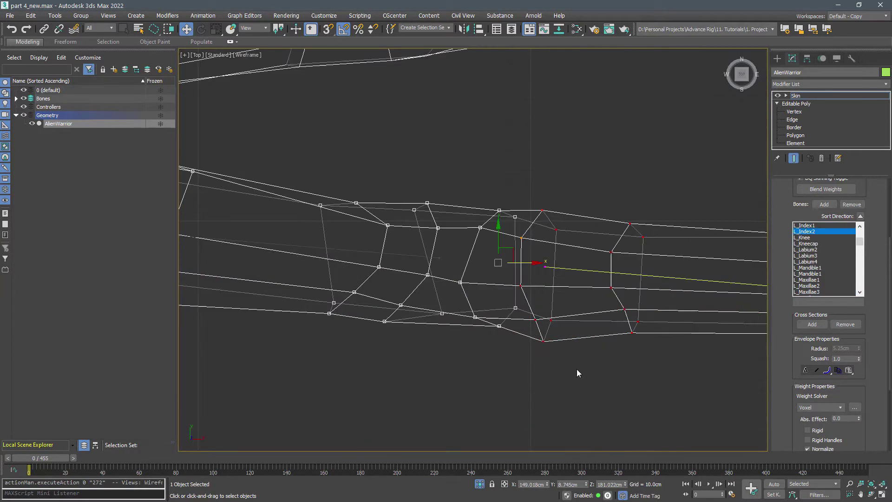
pyautogui.moveTo(685, 407); pyautogui.dragTo(620, 306)
pyautogui.scroll(-3, 669, 362)
pyautogui.press('F3')
pyautogui.press('F3')
pyautogui.press('F3')
pyautogui.press('F3')
pyautogui.moveTo(619, 307); pyautogui.dragTo(649, 377, button='middle')
# - Select the outer pinky bone and the vertices of the outer pinky segment
pyautogui.click(494, 188)
pyautogui.moveTo(711, 134)
pyautogui.mouseDown()
pyautogui.moveTo(399, 217)
pyautogui.moveTo(418, 153)
pyautogui.mouseUp()
pyautogui.scroll(1, 403, 186)
pyautogui.press('F3')
pyautogui.scroll(-6, 554, 181)
# - Leave envelope editing and scrub the animation in the perspective view to check the arm's deformation
pyautogui.click(800, 96)
pyautogui.click(437, 112)
pyautogui.press('p')
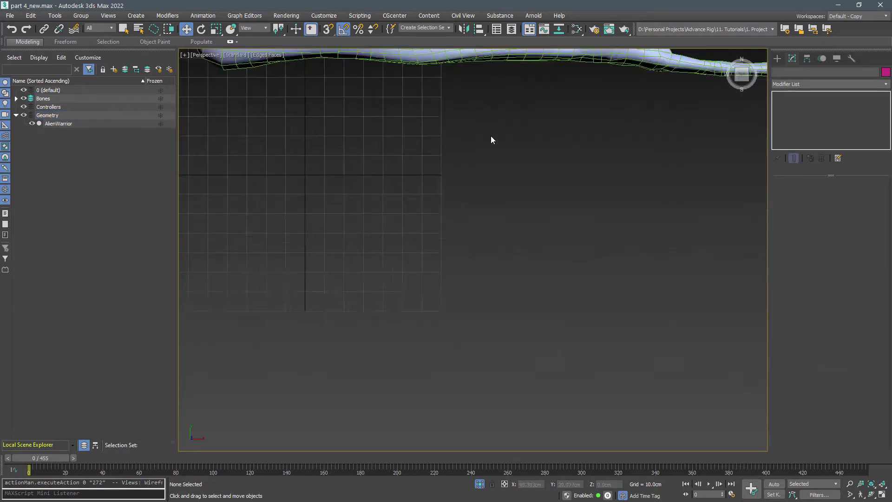
pyautogui.keyDown('alt'); pyautogui.moveTo(491, 136); pyautogui.dragTo(490, 79, button='middle'); pyautogui.keyUp('alt')
pyautogui.scroll(-3, 490, 136)
pyautogui.moveTo(50, 457)
pyautogui.mouseDown()
pyautogui.moveTo(531, 436)
pyautogui.moveTo(506, 445)
pyautogui.moveTo(185, 448)
pyautogui.mouseUp()
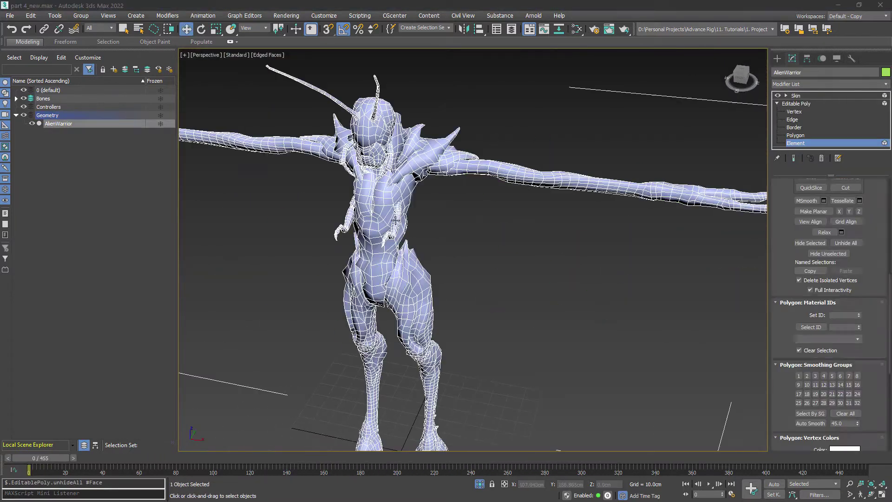
# - Hide every mesh element except the torso and the elements of both spiked shoulders
pyautogui.click(385, 194)
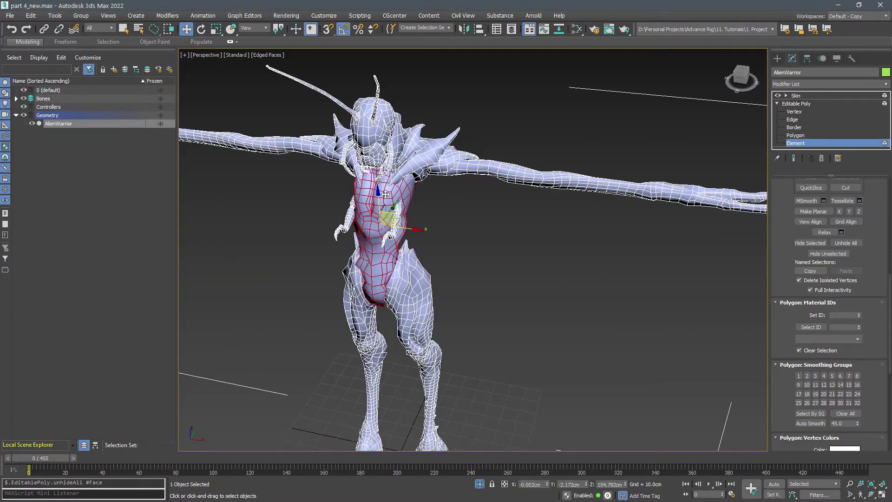
pyautogui.press('q')
pyautogui.keyDown('ctrl'); pyautogui.click(440, 149); pyautogui.keyUp('ctrl')
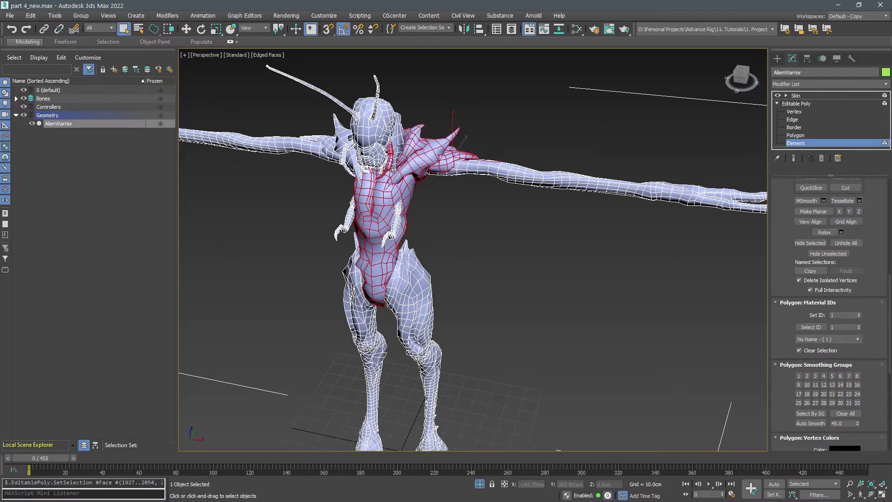
pyautogui.scroll(10, 372, 148)
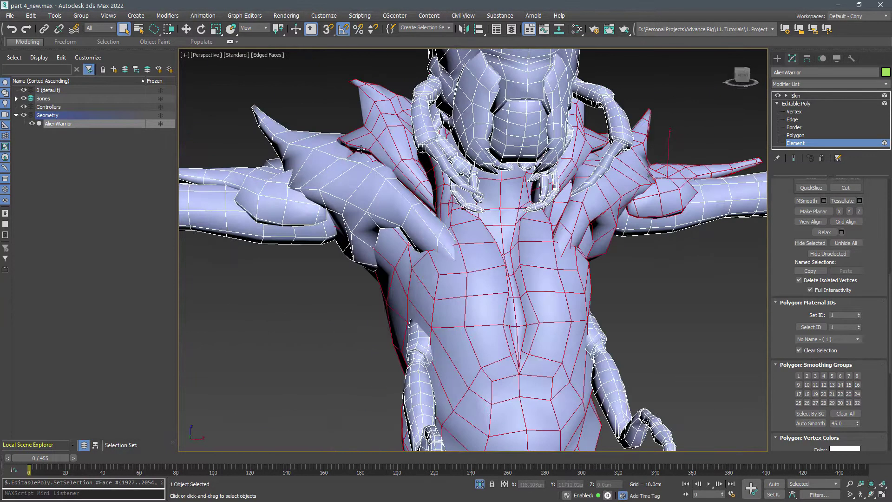
pyautogui.keyDown('ctrl'); pyautogui.click(360, 149); pyautogui.keyUp('ctrl')
pyautogui.scroll(-8, 344, 177)
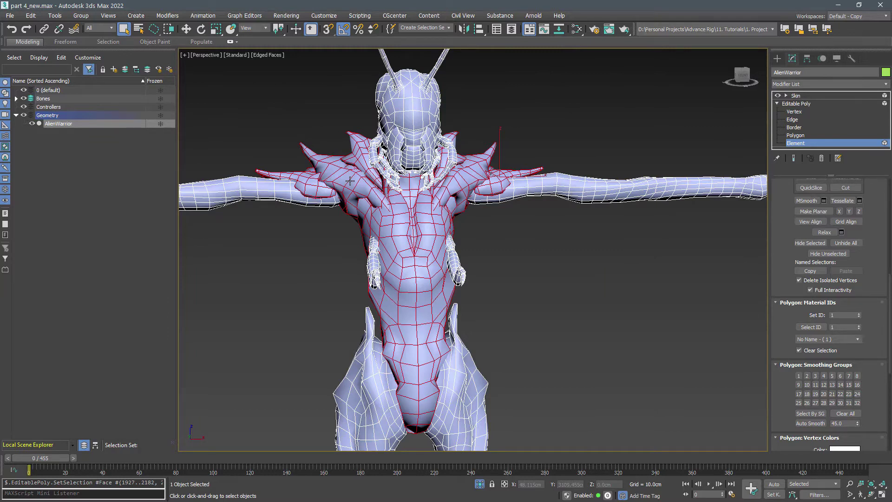
pyautogui.hotkey('ctrl', 'i')
pyautogui.hotkey('alt', 'h')
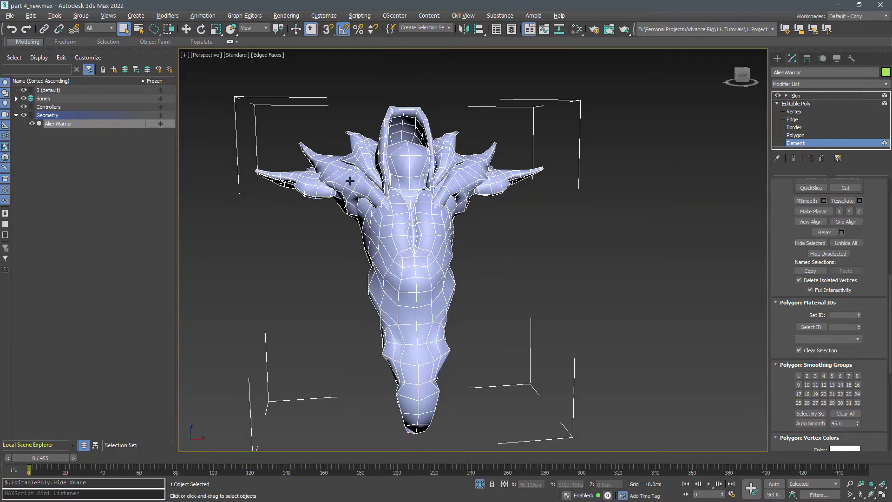
# - Leave the element level and return to the Skin modifier to edit the envelopes of the isolated torso
pyautogui.click(795, 143)
pyautogui.click(796, 95)
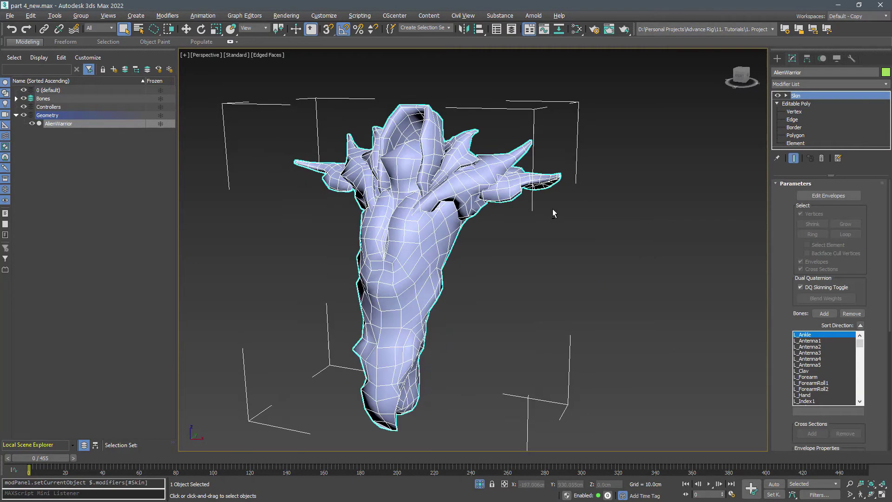
pyautogui.click(586, 229)
pyautogui.moveTo(586, 228); pyautogui.dragTo(599, 222, button='middle')
pyautogui.click(572, 149)
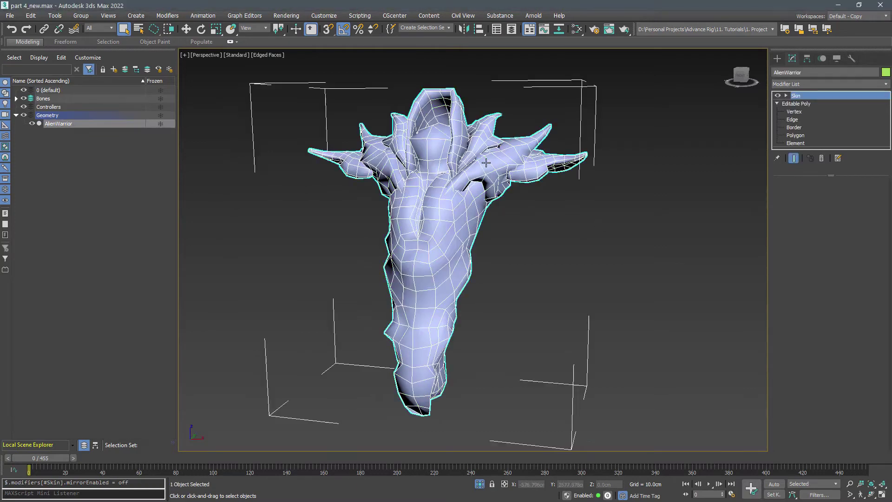
pyautogui.scroll(3, 514, 106)
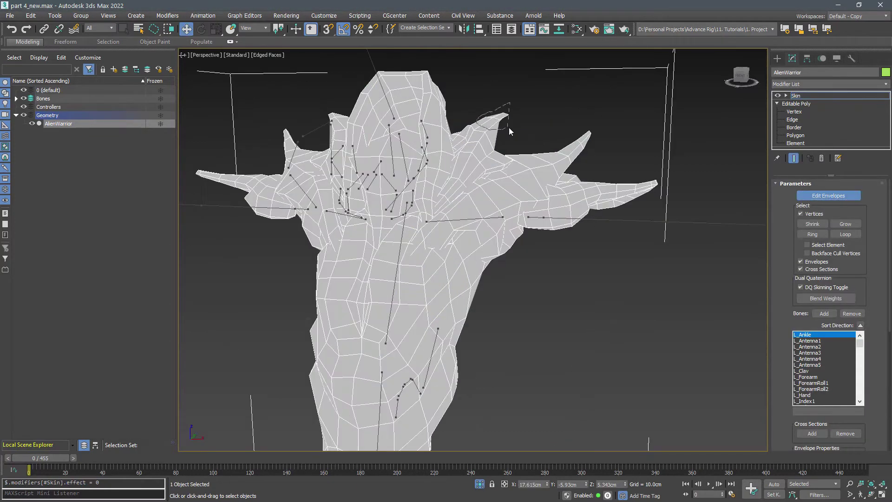
# - Open the Weight Tool and set the left upper shoulder spike vertices to weight 1 for the L_Clav bone
pyautogui.scroll(-5, 826, 326)
pyautogui.click(801, 423)
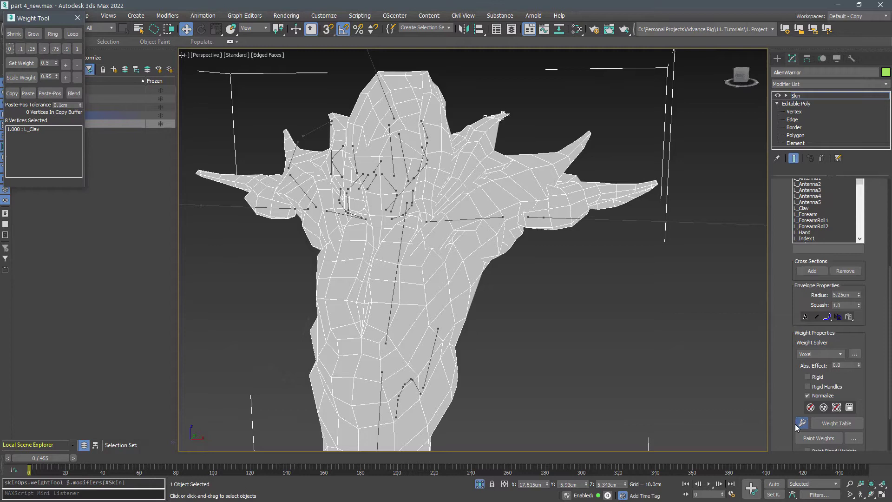
pyautogui.moveTo(39, 17); pyautogui.dragTo(136, 166)
pyautogui.click(468, 220)
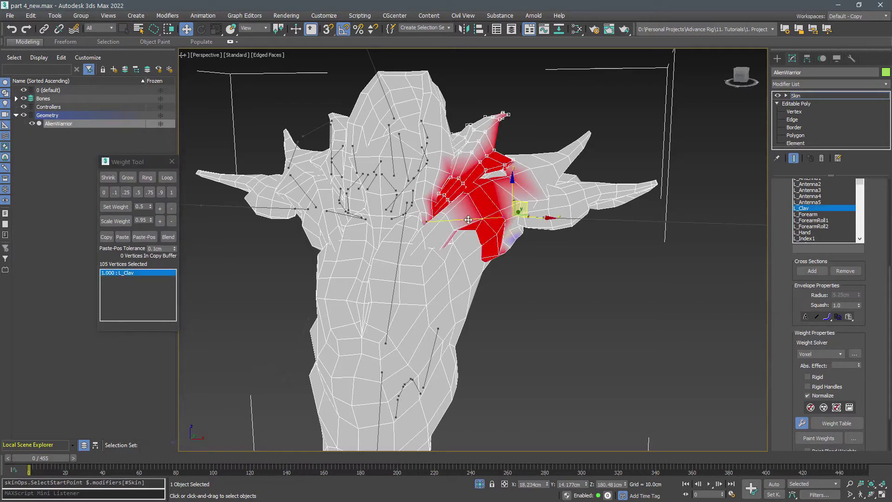
pyautogui.click(171, 193)
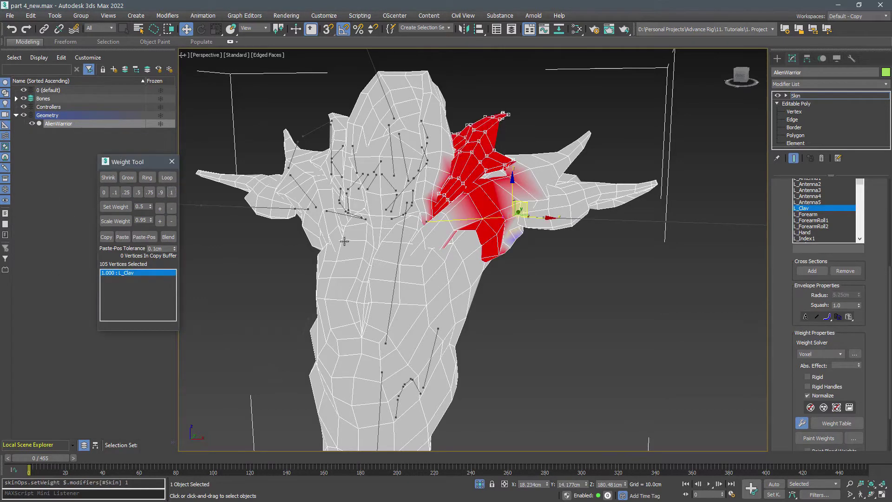
# - Set the same spike vertices' weight to 1 for the M_Spine3 bone, and reassign them with weight 1 to M_Neck
pyautogui.click(402, 237)
pyautogui.click(173, 192)
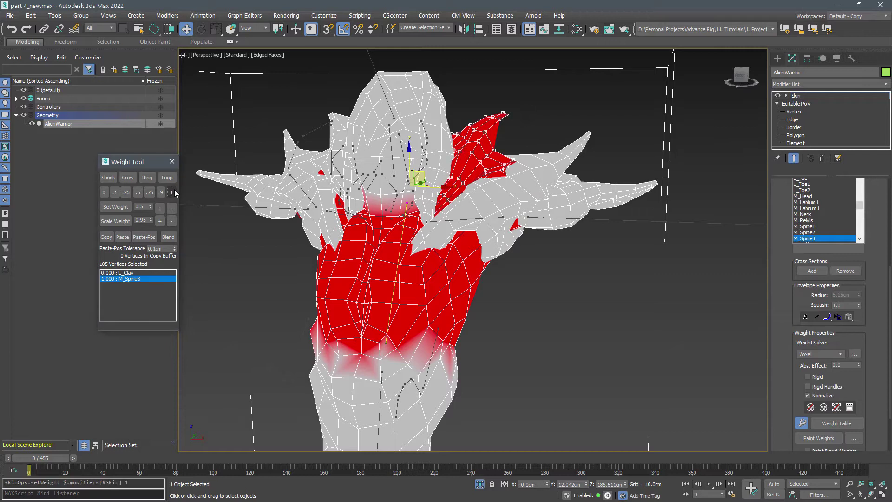
pyautogui.click(402, 147)
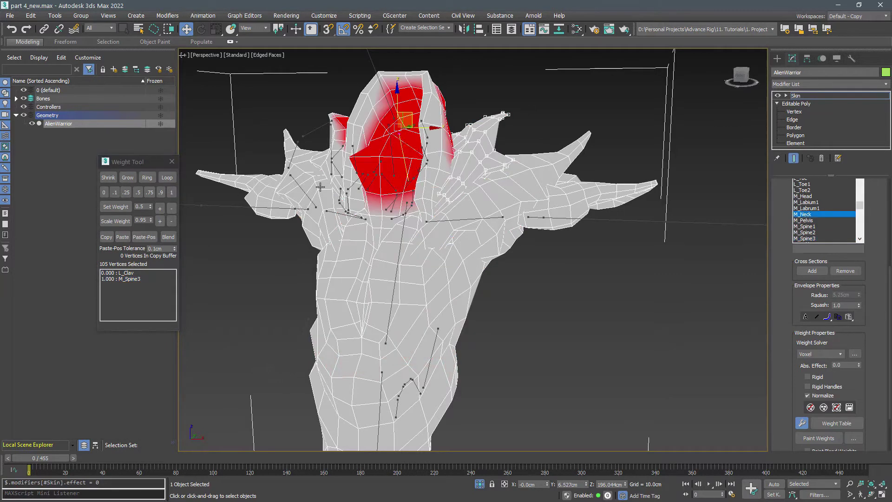
pyautogui.click(172, 193)
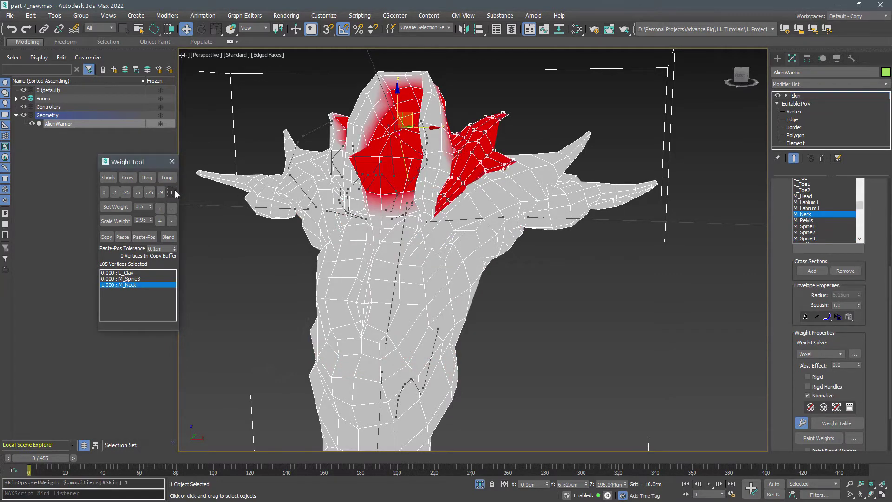
# - Blend the left upper shoulder spike vertices to 0.375 L_Clav, 0.25 M_Spine3 and 0.375 M_Neck, and scrub the animation to check them
pyautogui.click(135, 279)
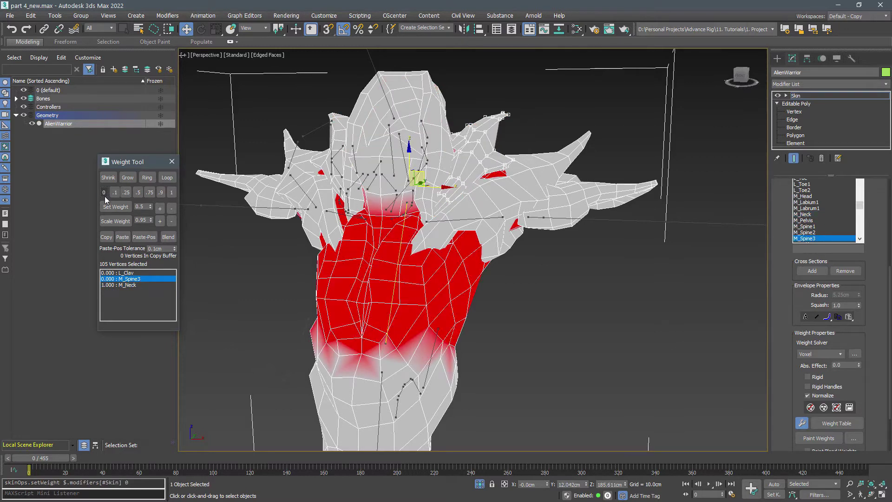
pyautogui.click(118, 273)
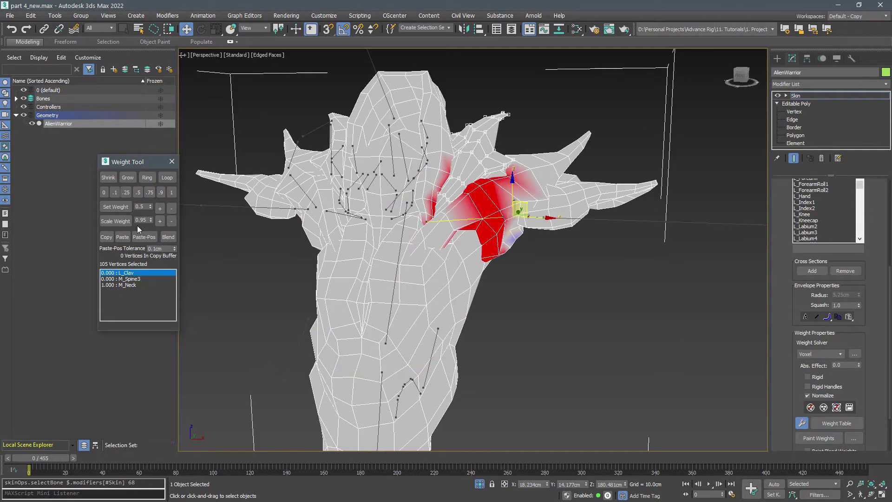
pyautogui.click(137, 285)
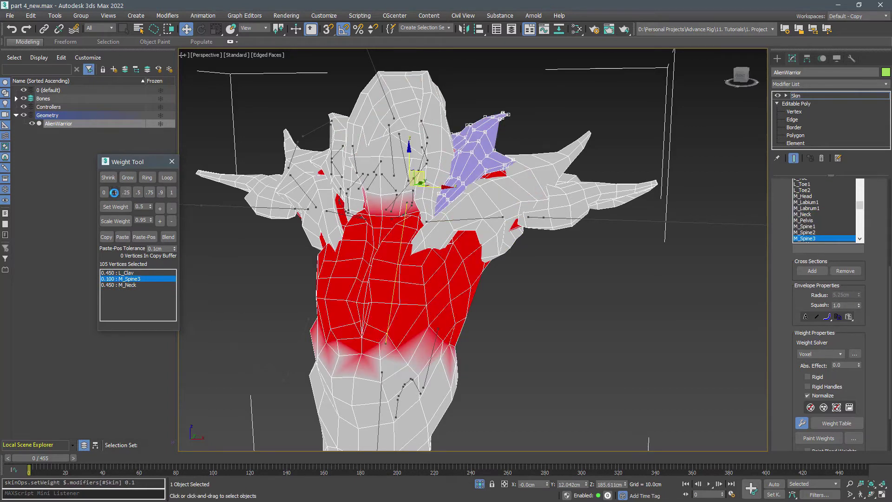
pyautogui.click(160, 208)
pyautogui.click(159, 208)
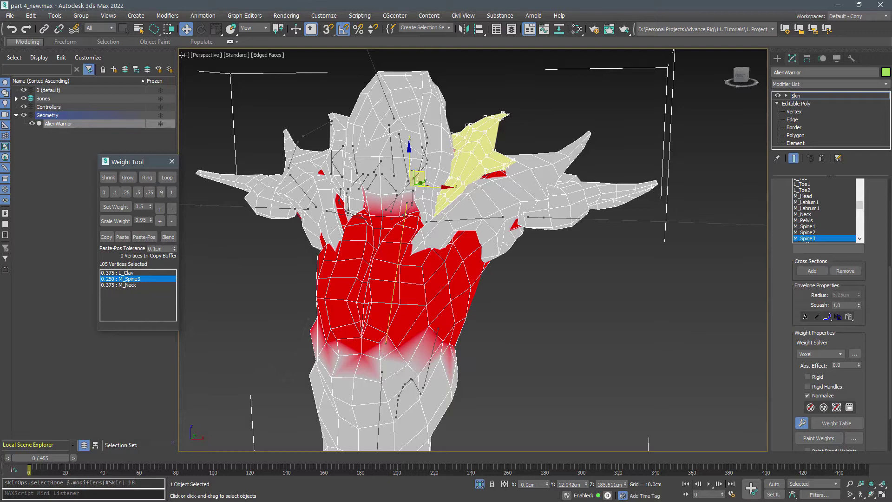
pyautogui.moveTo(41, 458); pyautogui.dragTo(298, 458)
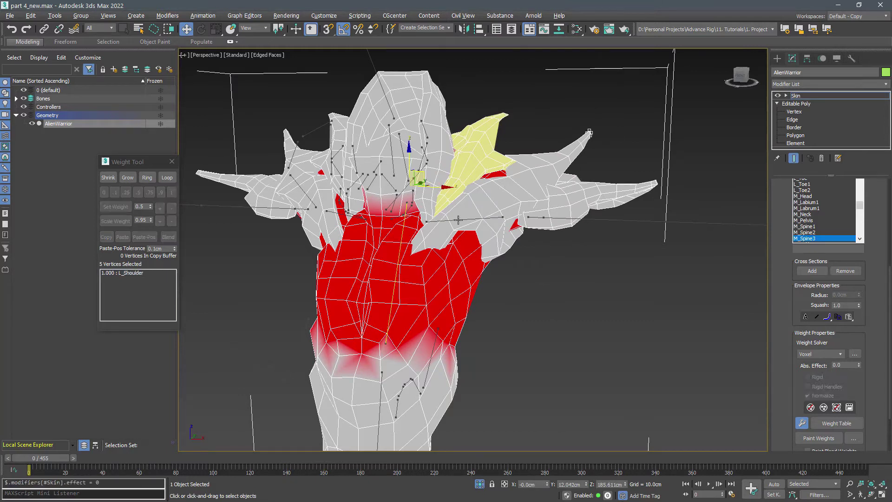
# - Select all vertices of the left lower shoulder spike element and set their weight to 1 for the L_Clav bone
pyautogui.click(458, 220)
pyautogui.click(124, 177)
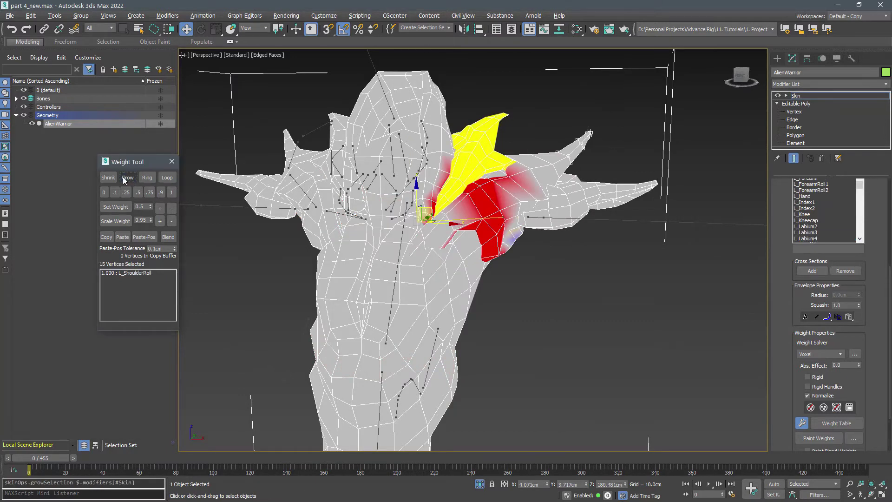
pyautogui.click(124, 177)
pyautogui.click(171, 192)
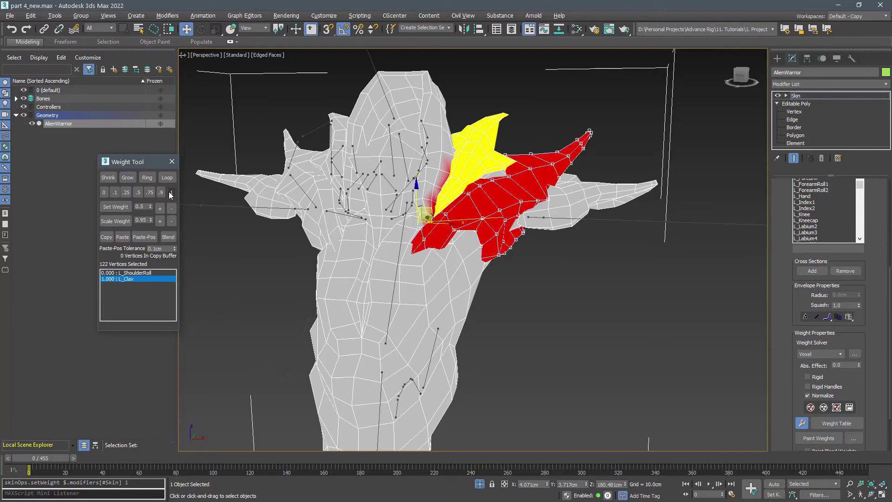
# - Set the lower spike vertices' weight to 1 and then 0.5 for L_ShoulderRoll, and scrub the animation to frame 165
pyautogui.click(537, 217)
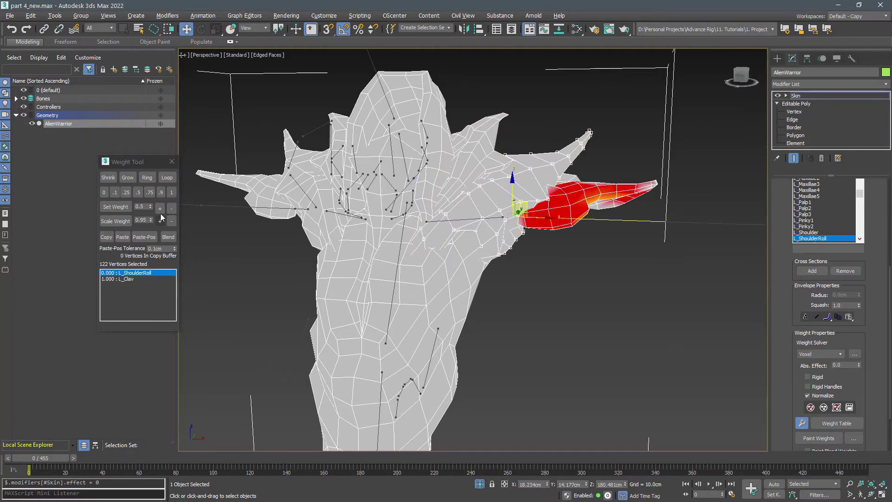
pyautogui.click(172, 192)
pyautogui.click(138, 193)
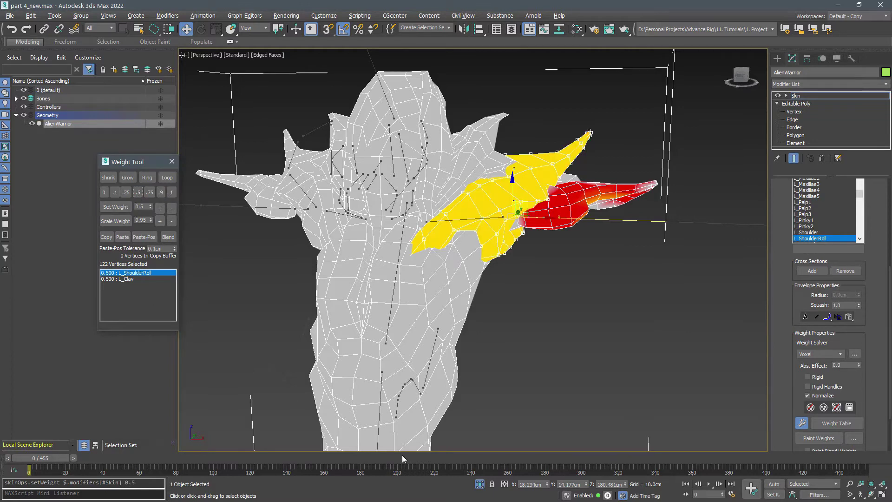
pyautogui.moveTo(202, 461); pyautogui.dragTo(337, 459)
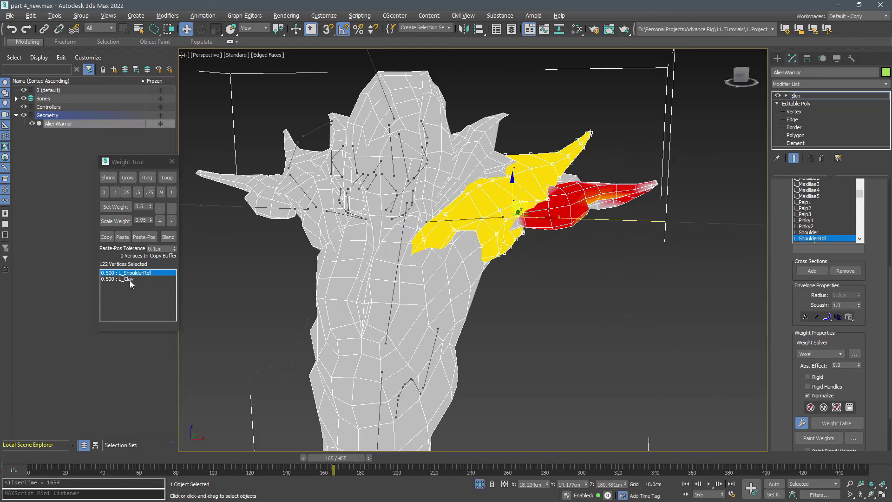
# - Lower the L_ShoulderRoll weight of the same vertices to 0.2 while checking the deformation in the animation
pyautogui.click(171, 208)
pyautogui.click(172, 208)
pyautogui.click(171, 208)
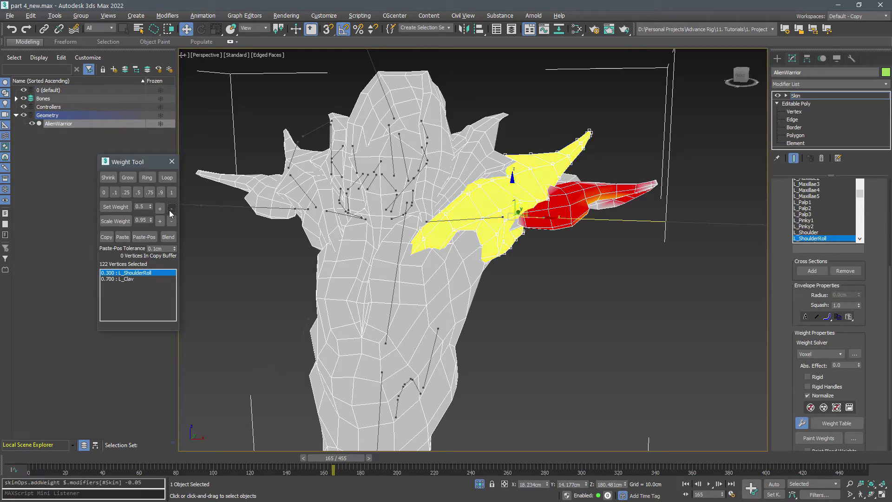
pyautogui.moveTo(353, 458); pyautogui.dragTo(329, 456)
pyautogui.click(172, 208)
pyautogui.click(172, 208)
# - Reassign the lower spike vertices to M_Neck with weight 1, blend them to 0.25 L_ShoulderRoll, 0.188 L_Clav and 0.563 M_Neck, and scrub to frame 17
pyautogui.click(400, 148)
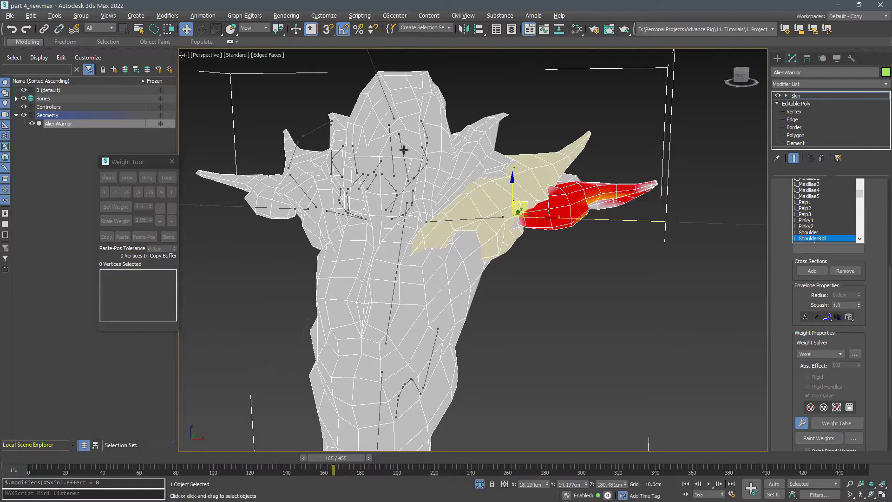
pyautogui.click(589, 133)
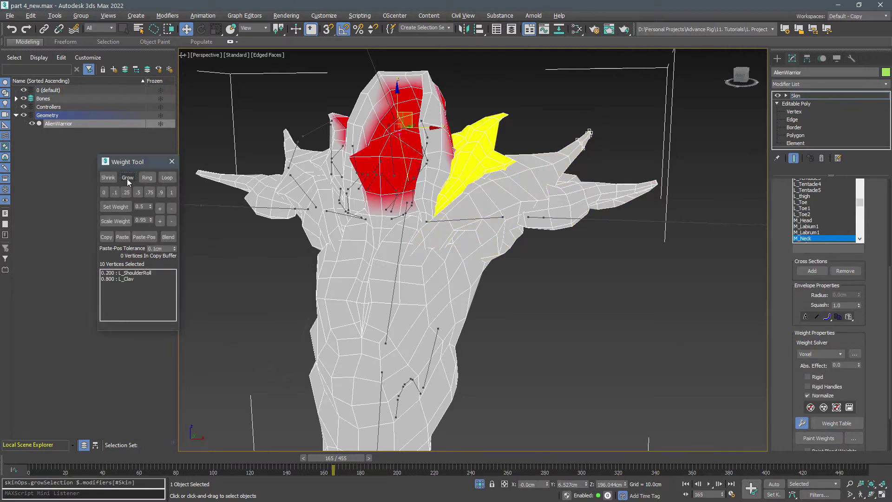
pyautogui.click(172, 193)
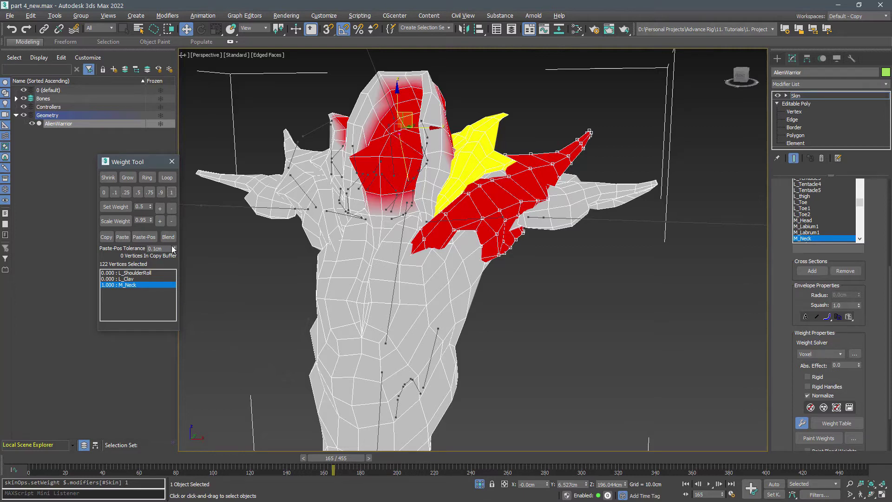
pyautogui.click(390, 295)
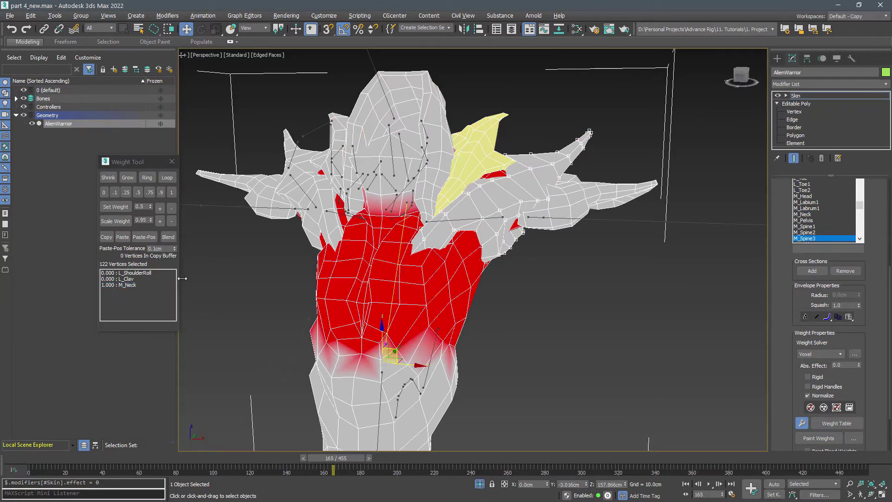
pyautogui.click(135, 272)
pyautogui.click(127, 192)
pyautogui.moveTo(336, 457); pyautogui.dragTo(69, 458)
# - Narrow the selection to the lower spike's vertices near the chest, raise their M_Spine3 weight, and check the deformation across the animation
pyautogui.click(389, 315)
pyautogui.press('F3')
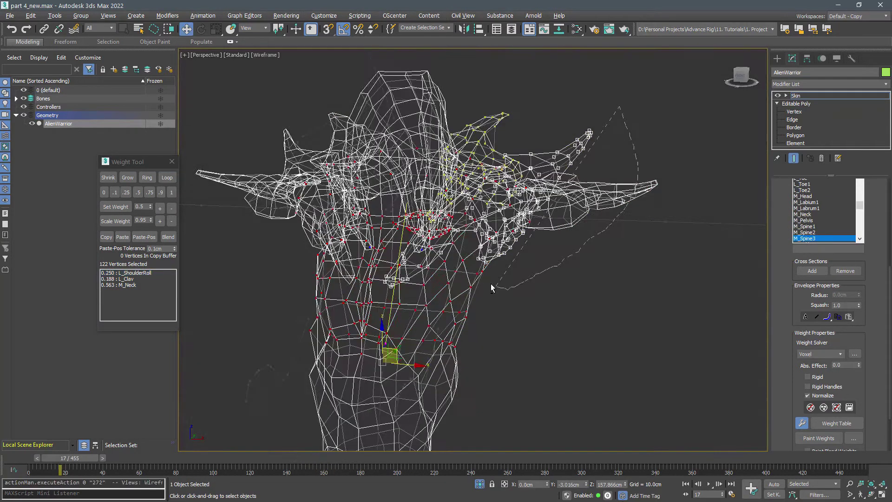
pyautogui.press('F3')
pyautogui.moveTo(226, 461); pyautogui.dragTo(362, 457)
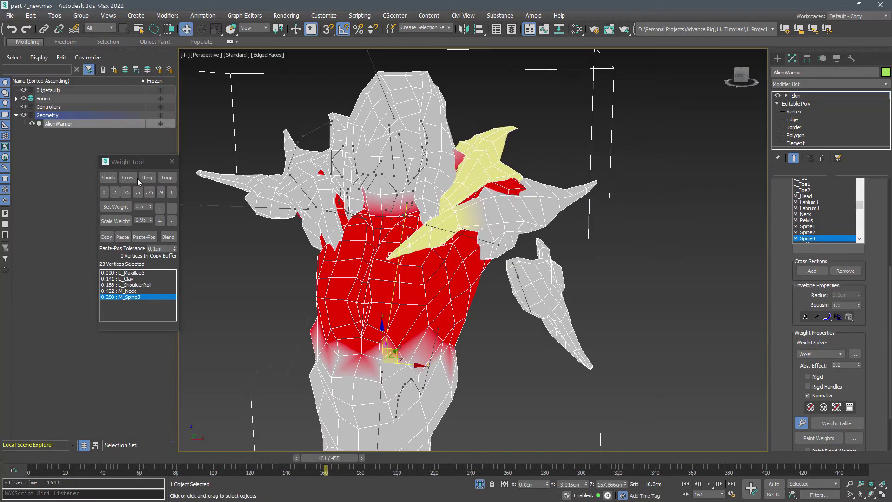
pyautogui.click(160, 209)
pyautogui.click(160, 208)
pyautogui.click(160, 209)
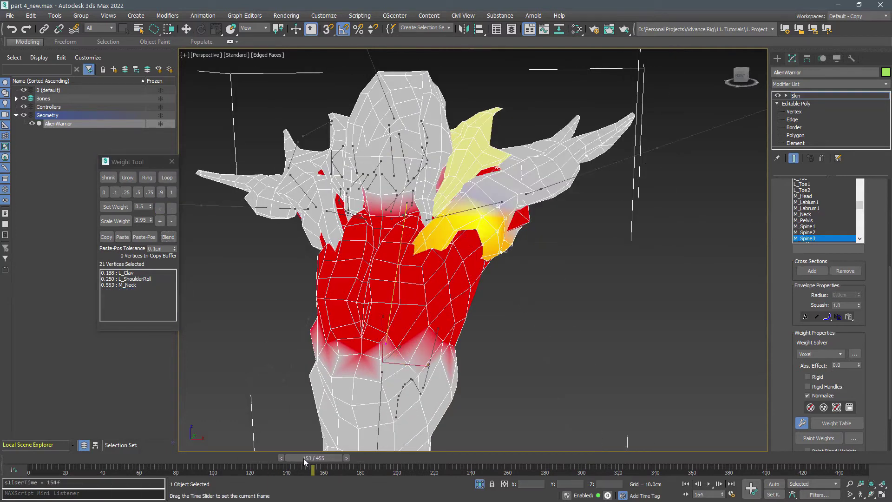
pyautogui.moveTo(303, 458); pyautogui.dragTo(342, 458)
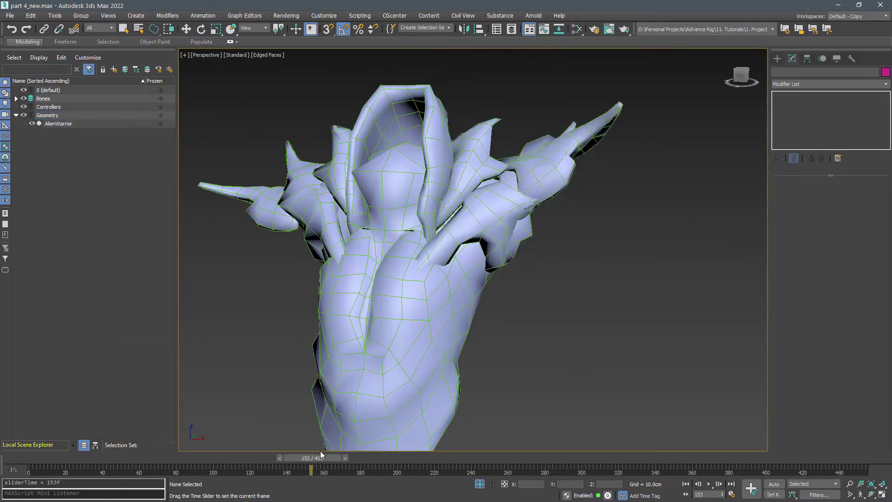
pyautogui.moveTo(260, 450); pyautogui.dragTo(386, 450)
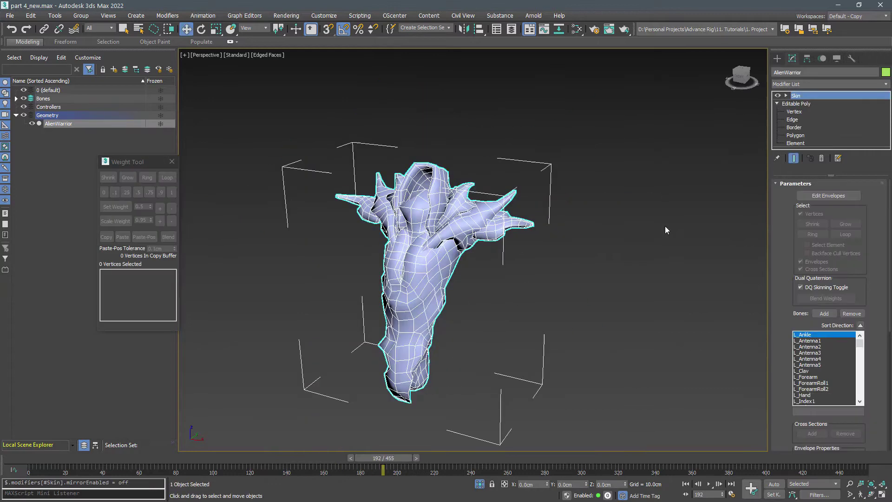
# - At the Editable Poly element level, select the head, antenna and mouthpart elements and hide all the other elements
pyautogui.click(796, 104)
pyautogui.click(795, 143)
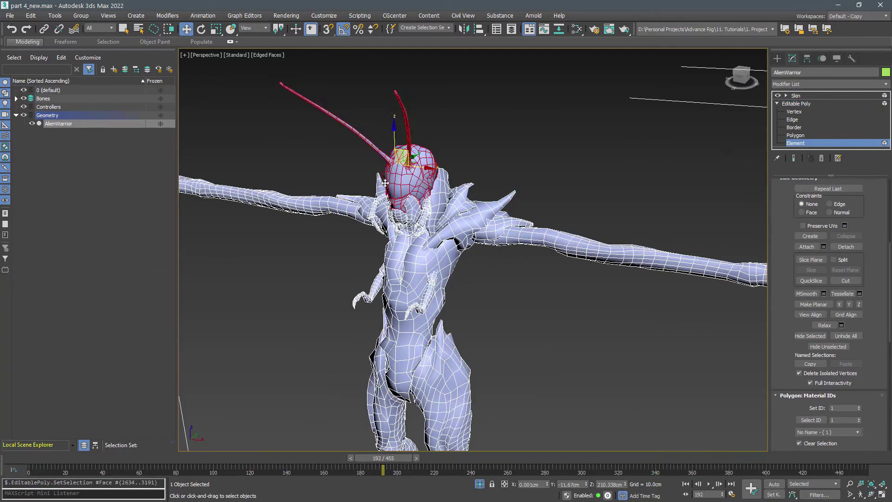
pyautogui.scroll(6, 385, 183)
pyautogui.press('q')
pyautogui.keyDown('ctrl'); pyautogui.click(429, 255); pyautogui.keyUp('ctrl')
pyautogui.keyDown('alt'); pyautogui.moveTo(429, 256); pyautogui.dragTo(470, 241, button='middle'); pyautogui.keyUp('alt')
pyautogui.keyDown('ctrl'); pyautogui.click(534, 299); pyautogui.keyUp('ctrl')
pyautogui.keyDown('alt'); pyautogui.moveTo(470, 278); pyautogui.dragTo(426, 302, button='middle'); pyautogui.keyUp('alt')
pyautogui.keyDown('ctrl'); pyautogui.click(426, 333); pyautogui.keyUp('ctrl')
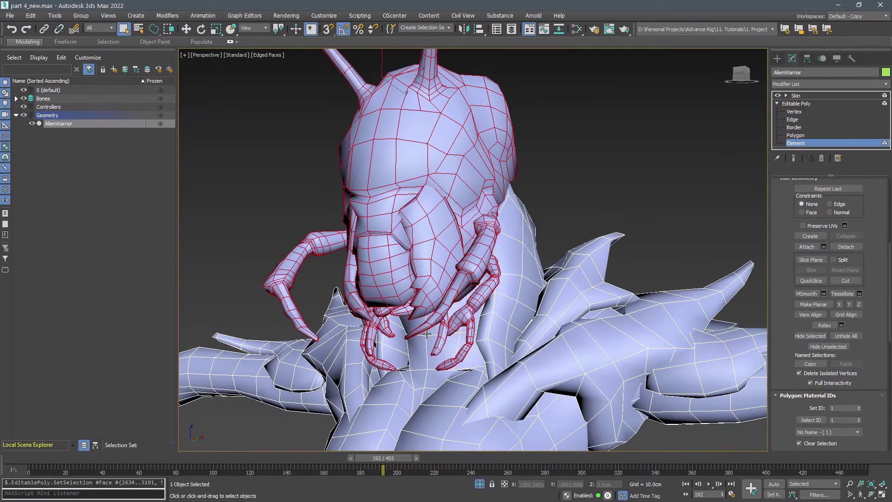
pyautogui.hotkey('ctrl', 'i')
pyautogui.press('super+h')
pyautogui.hotkey('alt', 'h')
# - Return to the Skin modifier, start editing envelopes and select the M_Head bone
pyautogui.scroll(-4, 556, 212)
pyautogui.keyDown('alt'); pyautogui.moveTo(556, 211); pyautogui.dragTo(559, 226, button='middle'); pyautogui.keyUp('alt')
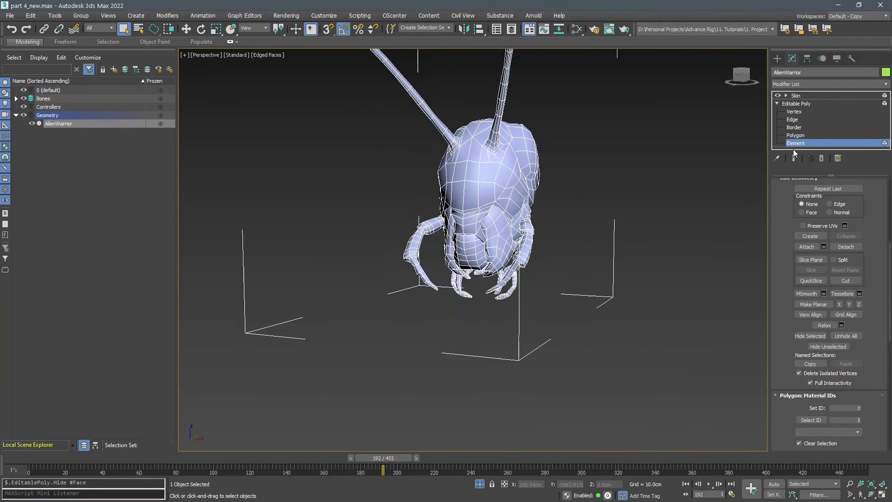
pyautogui.click(795, 95)
pyautogui.press('1')
pyautogui.click(487, 171)
# - Select the vertices of the head element, excluding the antennae, and set their weight to 1 for the M_Head bone
pyautogui.click(527, 150)
pyautogui.click(128, 177)
pyautogui.keyDown('alt'); pyautogui.moveTo(431, 130); pyautogui.dragTo(537, 207, button='middle'); pyautogui.keyUp('alt')
pyautogui.press('l')
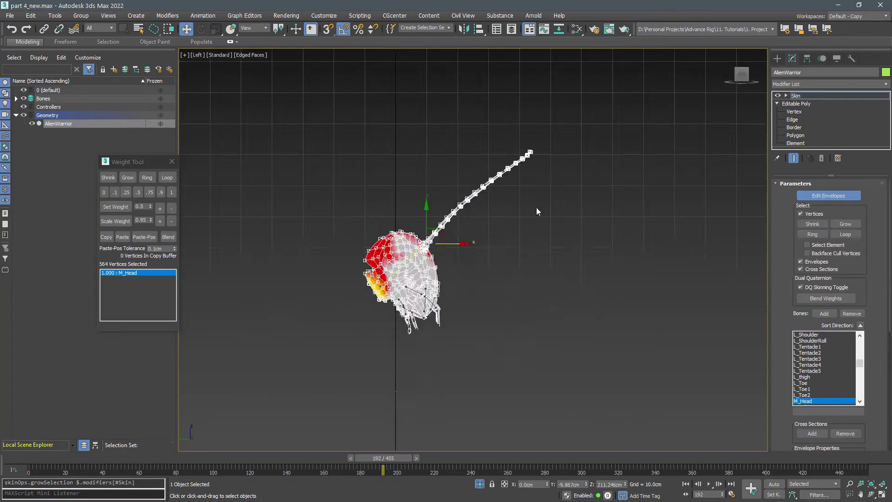
pyautogui.keyDown('alt'); pyautogui.moveTo(536, 207); pyautogui.dragTo(460, 139); pyautogui.keyUp('alt')
pyautogui.scroll(6, 423, 239)
pyautogui.press('p')
pyautogui.scroll(4, 504, 188)
pyautogui.keyDown('alt'); pyautogui.moveTo(503, 188); pyautogui.dragTo(487, 195, button='middle'); pyautogui.keyUp('alt')
pyautogui.click(171, 191)
# - Select all vertices of the left mandible element and set their weight to 1 for the L_Mandible1 bone
pyautogui.scroll(4, 405, 390)
pyautogui.click(406, 390)
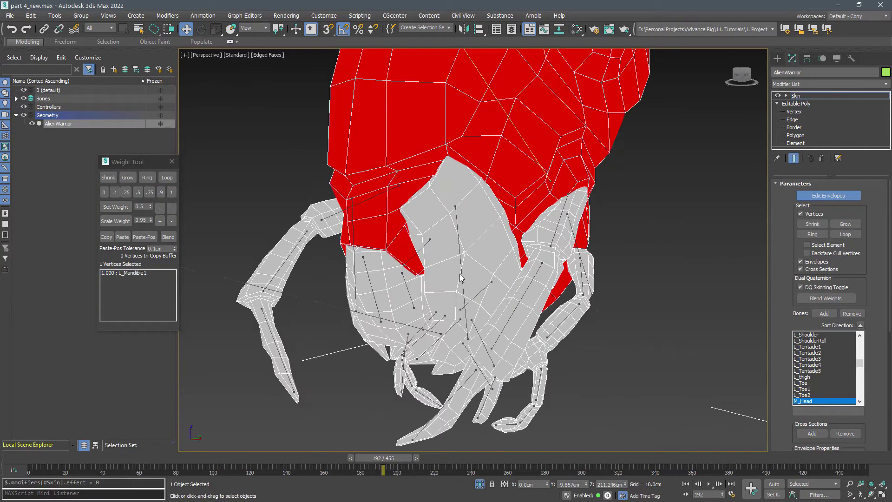
pyautogui.keyDown('alt'); pyautogui.moveTo(405, 390); pyautogui.dragTo(478, 372, button='middle'); pyautogui.keyUp('alt')
pyautogui.click(479, 201)
pyautogui.scroll(3, 466, 215)
pyautogui.click(127, 177)
pyautogui.click(172, 192)
# - Select the M_Labrum1 bone and set the vertices of the labrum plate to weight 1
pyautogui.click(391, 289)
pyautogui.doubleClick(391, 289)
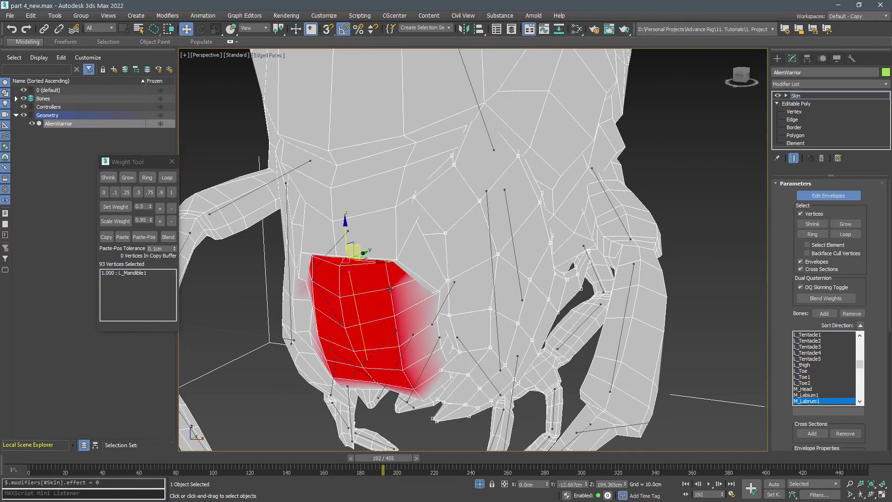
pyautogui.click(171, 192)
# - Select the base segment vertices of the left antenna and set their weight to 1 for the L_Antenna1 bone
pyautogui.scroll(-2, 398, 279)
pyautogui.keyDown('alt'); pyautogui.moveTo(398, 278); pyautogui.dragTo(469, 255, button='middle'); pyautogui.keyUp('alt')
pyautogui.click(408, 261)
pyautogui.scroll(5, 426, 198)
pyautogui.scroll(-2, 426, 198)
pyautogui.moveTo(367, 209); pyautogui.dragTo(457, 291)
pyautogui.click(171, 191)
# - Work along the left antenna through the L_Antenna2 and L_Antenna3 bones, setting the vertices of each bone's segment to weight 1
pyautogui.moveTo(471, 195); pyautogui.dragTo(398, 269, button='middle')
pyautogui.click(398, 265)
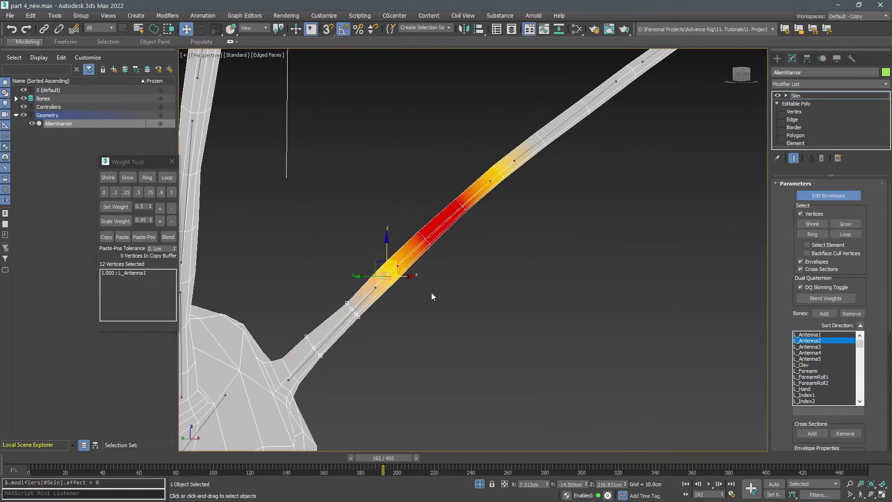
pyautogui.click(514, 161)
pyautogui.moveTo(539, 157); pyautogui.dragTo(445, 241, button='middle')
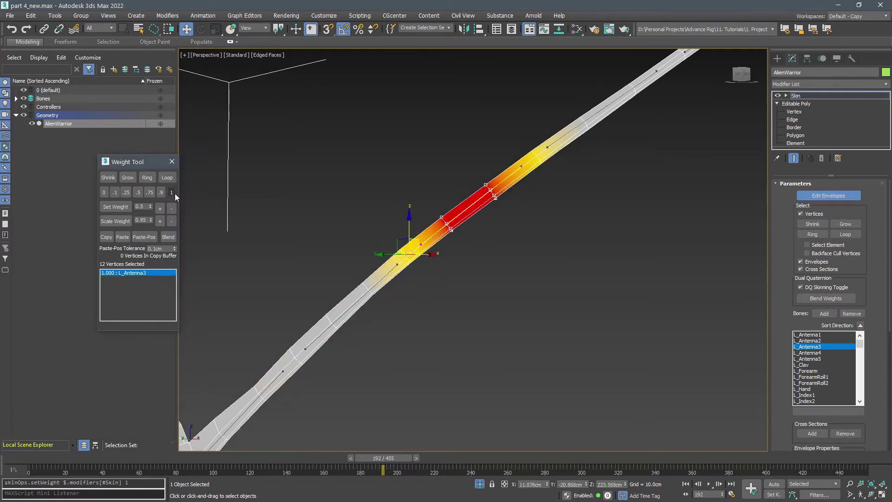
# - Continue along the left antenna, setting the joint vertices between neighbouring antenna bones to weight 0.5
pyautogui.keyDown('alt'); pyautogui.moveTo(443, 166); pyautogui.dragTo(425, 213, button='middle'); pyautogui.keyUp('alt')
pyautogui.click(425, 214)
pyautogui.click(138, 192)
pyautogui.moveTo(564, 148); pyautogui.dragTo(429, 255, button='middle')
pyautogui.moveTo(428, 255); pyautogui.dragTo(558, 232)
pyautogui.click(443, 229)
pyautogui.moveTo(432, 274); pyautogui.dragTo(385, 233)
pyautogui.click(137, 192)
# - Select all vertices of the left palp's first segment and set their weight to 1 for the L_Palp1 bone
pyautogui.click(534, 232)
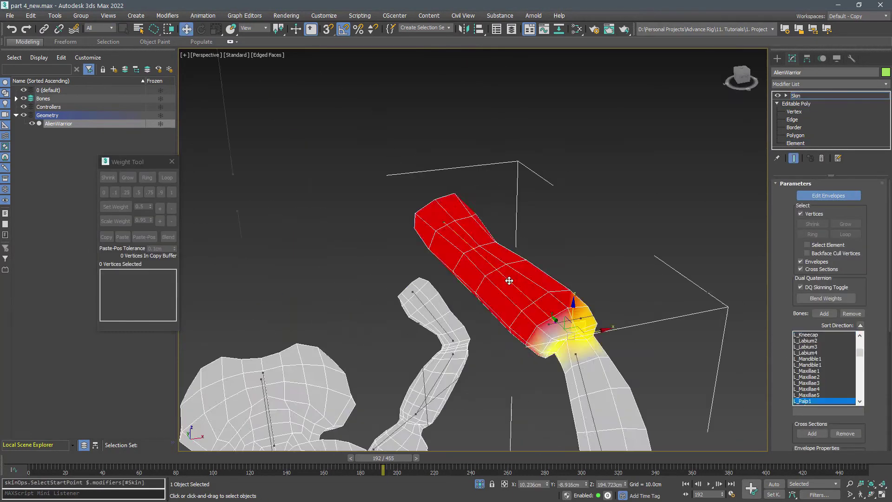
pyautogui.keyDown('alt'); pyautogui.moveTo(509, 280); pyautogui.dragTo(527, 258, button='middle'); pyautogui.keyUp('alt')
pyautogui.press('F3')
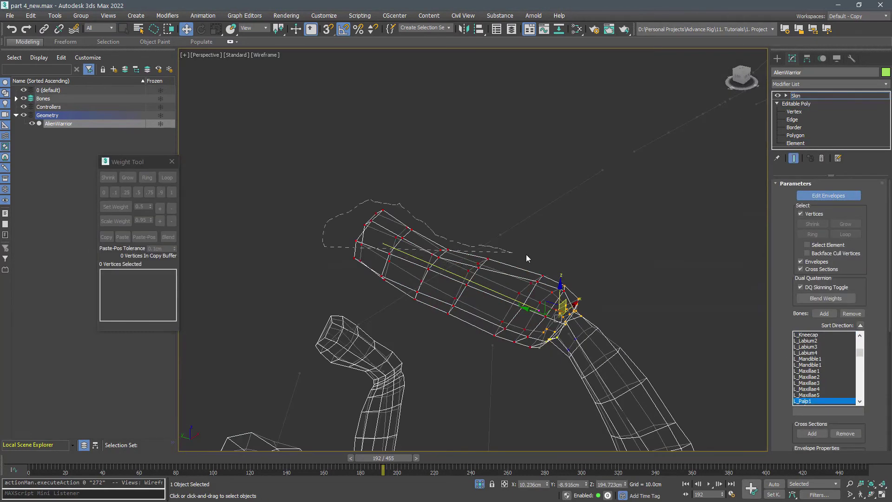
pyautogui.moveTo(342, 289); pyautogui.dragTo(346, 298)
pyautogui.scroll(2, 581, 333)
pyautogui.press('F3')
pyautogui.moveTo(581, 332)
pyautogui.keyDown('alt'); pyautogui.mouseDown(button='middle')
pyautogui.moveTo(565, 309)
pyautogui.moveTo(518, 346)
pyautogui.moveTo(557, 325)
pyautogui.moveTo(547, 298)
pyautogui.moveTo(586, 353)
pyautogui.mouseUp(button='middle'); pyautogui.keyUp('alt')
pyautogui.scroll(3, 517, 347)
pyautogui.keyDown('alt'); pyautogui.moveTo(586, 353); pyautogui.dragTo(575, 372); pyautogui.keyUp('alt')
pyautogui.click(173, 192)
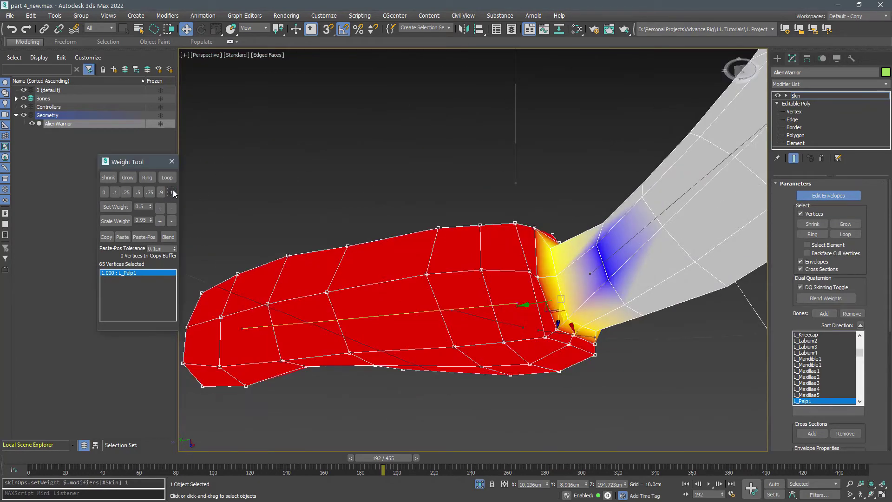
# - Select all vertices of the left palp's middle segment, including its end near the joint, and set their weight to 1 for L_Palp2
pyautogui.scroll(-3, 406, 282)
pyautogui.keyDown('alt'); pyautogui.moveTo(406, 283); pyautogui.dragTo(486, 390, button='middle'); pyautogui.keyUp('alt')
pyautogui.click(511, 340)
pyautogui.keyDown('alt'); pyautogui.moveTo(510, 341); pyautogui.dragTo(455, 331, button='middle'); pyautogui.keyUp('alt')
pyautogui.press('F3')
pyautogui.moveTo(456, 330); pyautogui.dragTo(506, 374)
pyautogui.press('F3')
pyautogui.keyDown('alt'); pyautogui.moveTo(506, 374); pyautogui.dragTo(535, 260, button='middle'); pyautogui.keyUp('alt')
pyautogui.scroll(3, 534, 260)
pyautogui.keyDown('ctrl'); pyautogui.moveTo(579, 193); pyautogui.dragTo(506, 209); pyautogui.keyUp('ctrl')
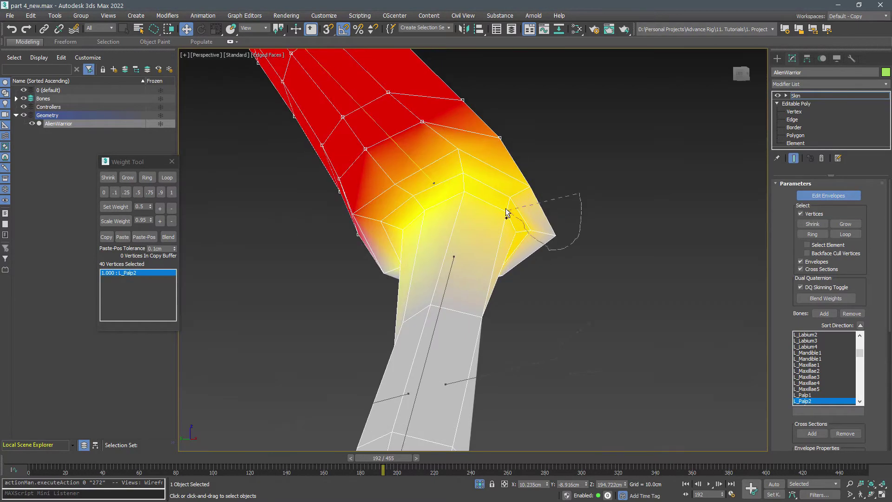
pyautogui.keyDown('ctrl'); pyautogui.moveTo(423, 210); pyautogui.dragTo(421, 211); pyautogui.keyUp('ctrl')
pyautogui.moveTo(420, 212)
pyautogui.keyDown('alt'); pyautogui.mouseDown(button='middle')
pyautogui.moveTo(455, 305)
pyautogui.moveTo(333, 318)
pyautogui.mouseUp(button='middle'); pyautogui.keyUp('alt')
pyautogui.click(172, 192)
# - Set the vertices of the left palp's tip segment to weight 1 for L_Palp3, and select the L_Maxillae1 bone
pyautogui.click(469, 297)
pyautogui.scroll(-3, 469, 297)
pyautogui.keyDown('alt'); pyautogui.moveTo(470, 296); pyautogui.dragTo(548, 269, button='middle'); pyautogui.keyUp('alt')
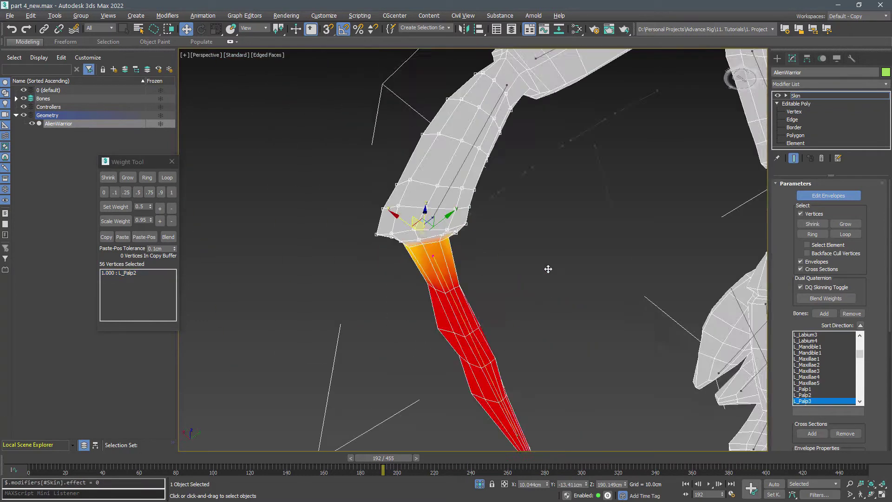
pyautogui.moveTo(547, 269); pyautogui.dragTo(409, 218)
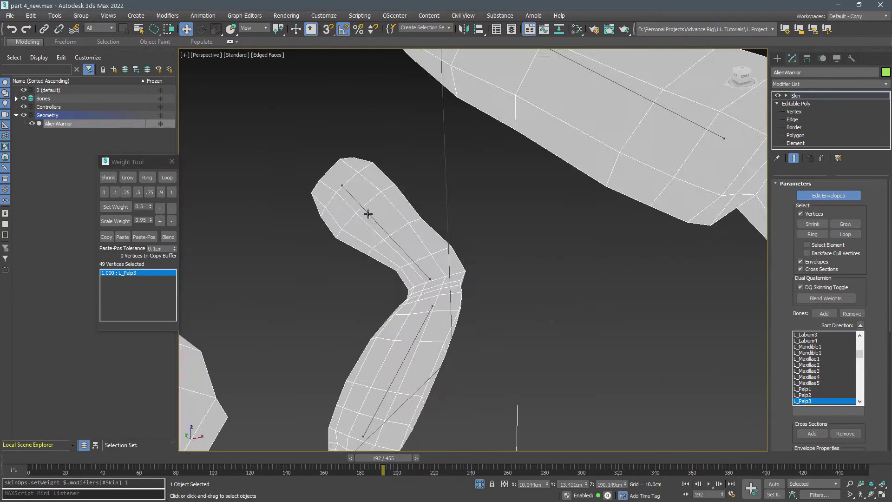
pyautogui.click(480, 305)
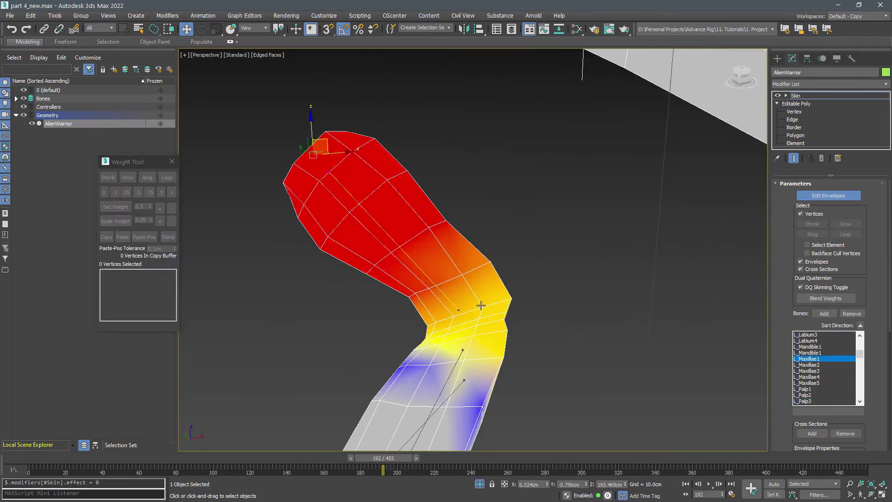
# - Select all vertices of the left maxilla's first segment, including its ring at the joint, and set their weight to 1 for L_Maxillae1
pyautogui.moveTo(269, 188); pyautogui.dragTo(308, 185, button='middle')
pyautogui.press('1')
pyautogui.click(818, 196)
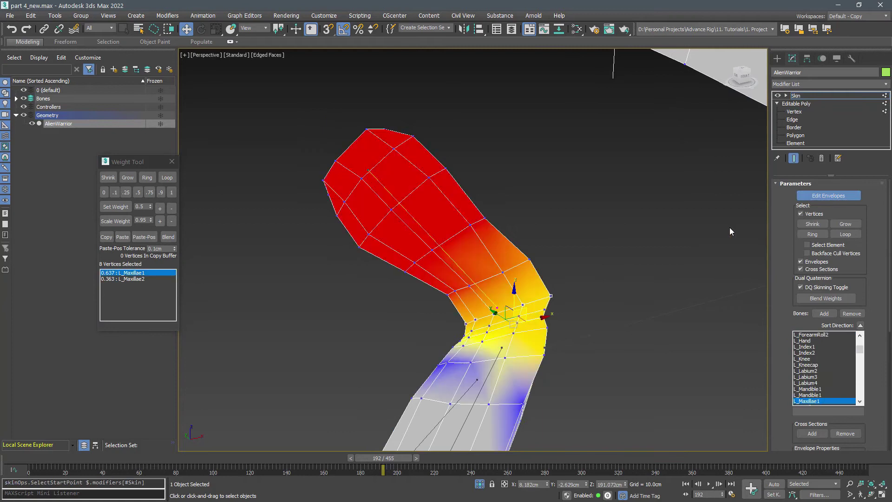
pyautogui.moveTo(570, 282); pyautogui.dragTo(486, 209)
pyautogui.keyDown('alt'); pyautogui.moveTo(485, 209); pyautogui.dragTo(513, 211, button='middle'); pyautogui.keyUp('alt')
pyautogui.press('F3')
pyautogui.scroll(2, 540, 290)
pyautogui.keyDown('ctrl'); pyautogui.click(537, 263); pyautogui.keyUp('ctrl')
pyautogui.press('F3')
pyautogui.moveTo(540, 303); pyautogui.dragTo(539, 298, button='middle')
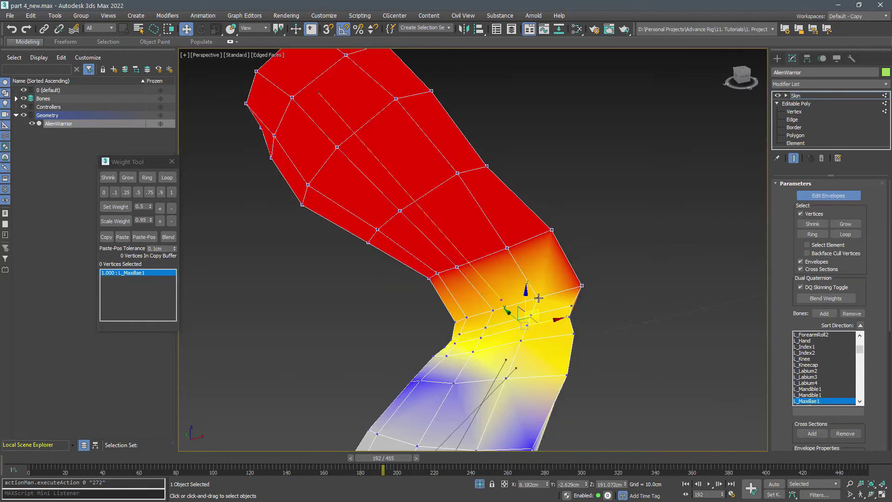
pyautogui.click(166, 177)
pyautogui.click(171, 191)
# - Select the vertices of the left maxilla's second segment and set their weight to 1 for L_Maxillae2
pyautogui.click(506, 359)
pyautogui.scroll(-4, 488, 334)
pyautogui.moveTo(488, 362)
pyautogui.mouseDown(button='middle')
pyautogui.moveTo(484, 276)
pyautogui.moveTo(509, 307)
pyautogui.mouseUp(button='middle')
pyautogui.press('F3')
pyautogui.moveTo(512, 315); pyautogui.dragTo(421, 257)
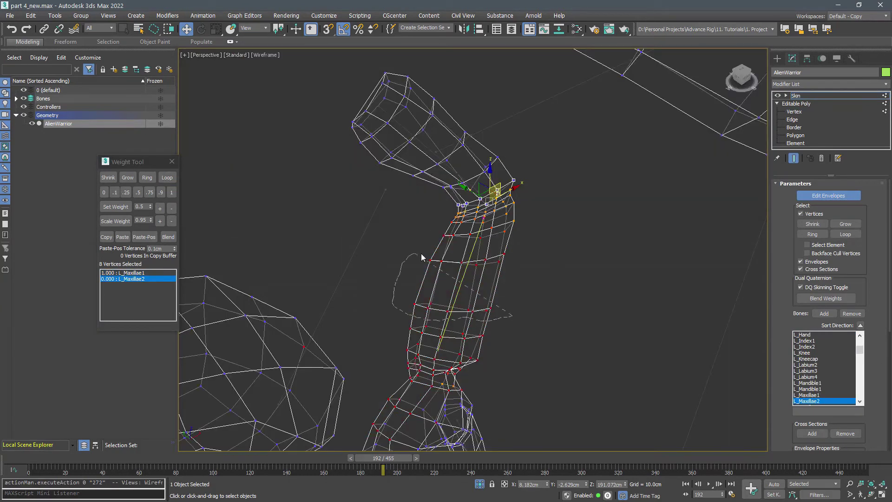
pyautogui.click(134, 180)
pyautogui.press('F3')
pyautogui.scroll(2, 539, 206)
pyautogui.click(171, 192)
# - Set the joint vertices between the L_Maxillae1 and L_Maxillae2 segments to weight 0.5
pyautogui.click(523, 197)
pyautogui.scroll(3, 521, 195)
pyautogui.click(465, 205)
pyautogui.scroll(1, 405, 233)
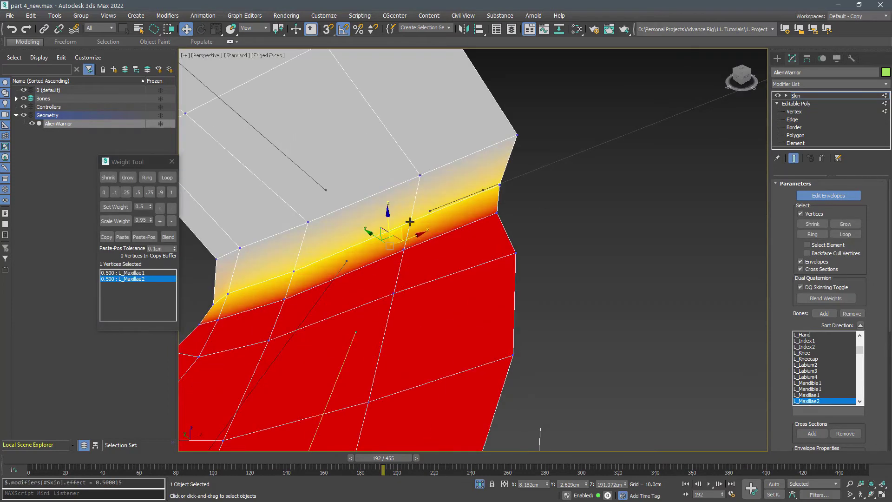
pyautogui.click(137, 192)
# - Set the left maxilla's claw base vertices to weight 1 for L_Maxillae2 and the outer finger's tip vertices to weight 1 for L_Maxillae5
pyautogui.scroll(-5, 380, 149)
pyautogui.keyDown('alt'); pyautogui.moveTo(380, 149); pyautogui.dragTo(324, 119, button='middle'); pyautogui.keyUp('alt')
pyautogui.scroll(2, 312, 128)
pyautogui.press('F3')
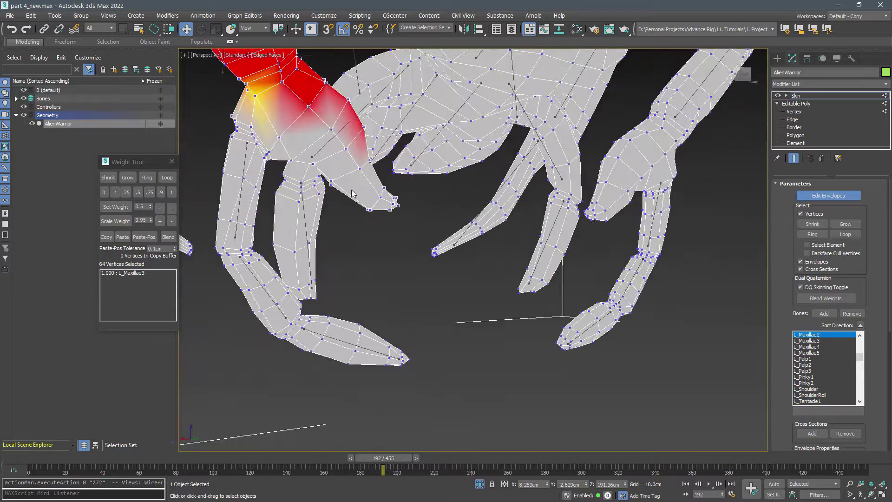
pyautogui.press('F3')
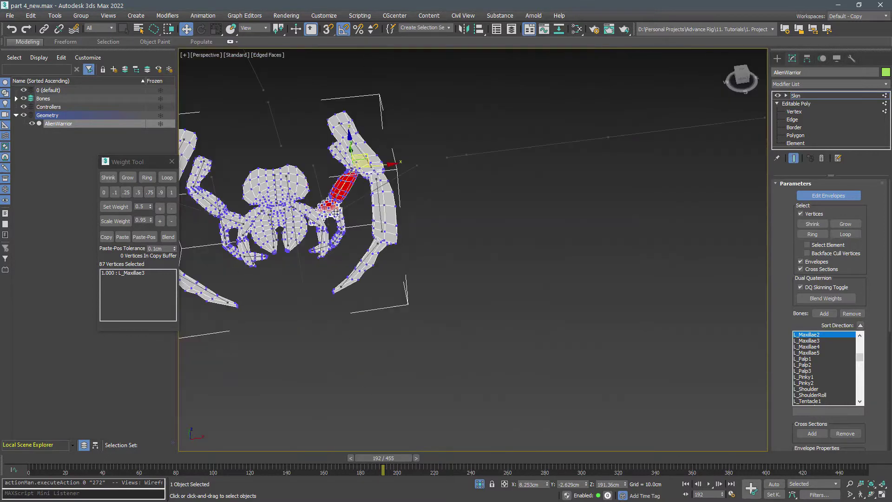
pyautogui.press('F3')
pyautogui.click(164, 180)
pyautogui.click(171, 192)
pyautogui.press('F3')
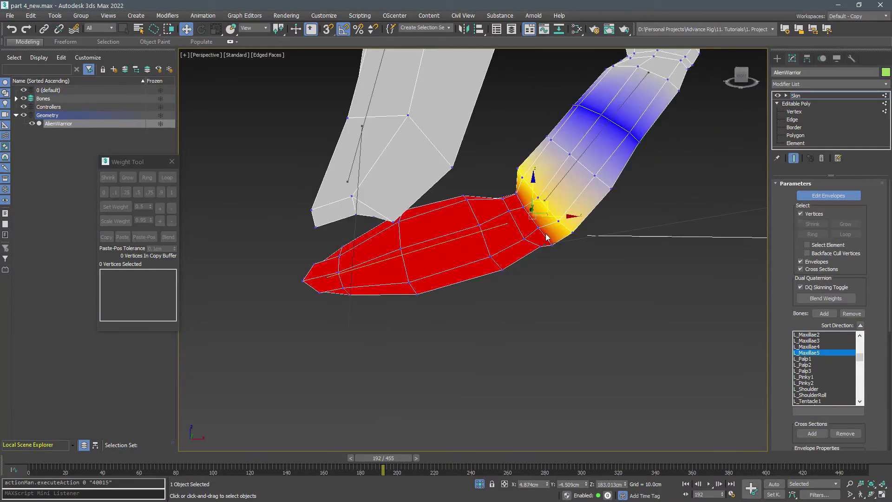
# - Select all vertices of the outer finger's middle segment and set their weight to 1 for L_Maxillae4
pyautogui.press('F3')
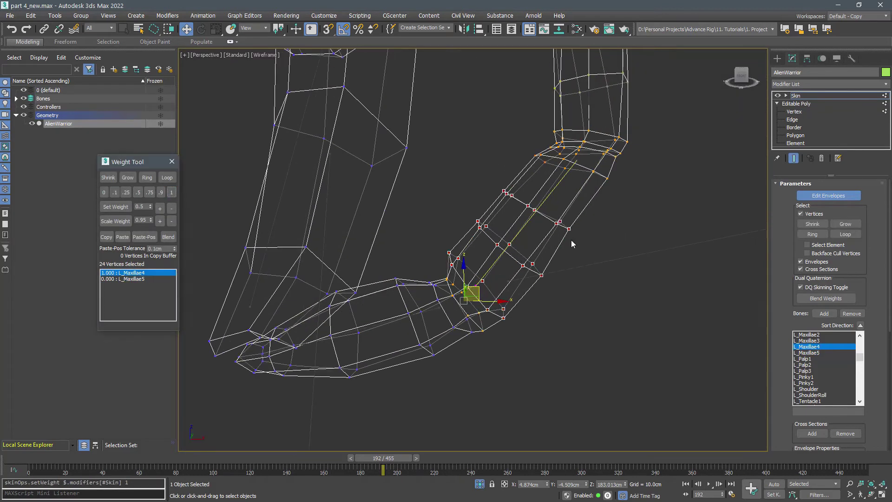
pyautogui.click(129, 177)
pyautogui.press('F3')
pyautogui.press('F3')
pyautogui.moveTo(524, 255); pyautogui.dragTo(476, 298, button='middle')
pyautogui.click(172, 192)
# - Select all vertices of the outer finger's upper segment, between its lower joint and the claw base, and set their weight to 1 for L_Maxillae3
pyautogui.scroll(5, 511, 185)
pyautogui.click(595, 226)
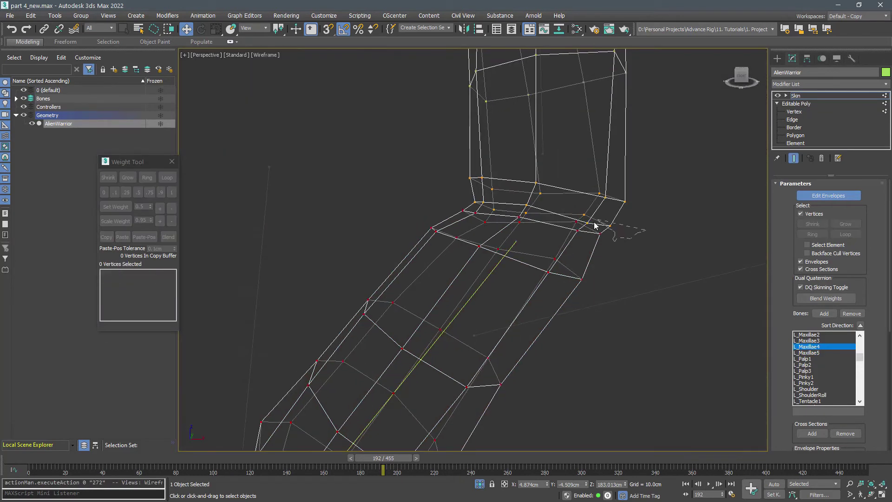
pyautogui.moveTo(595, 226); pyautogui.dragTo(481, 208)
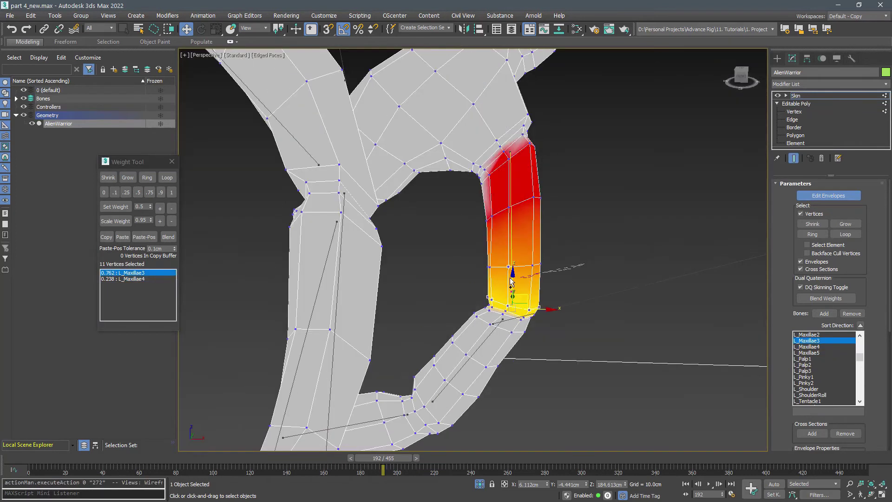
pyautogui.click(171, 193)
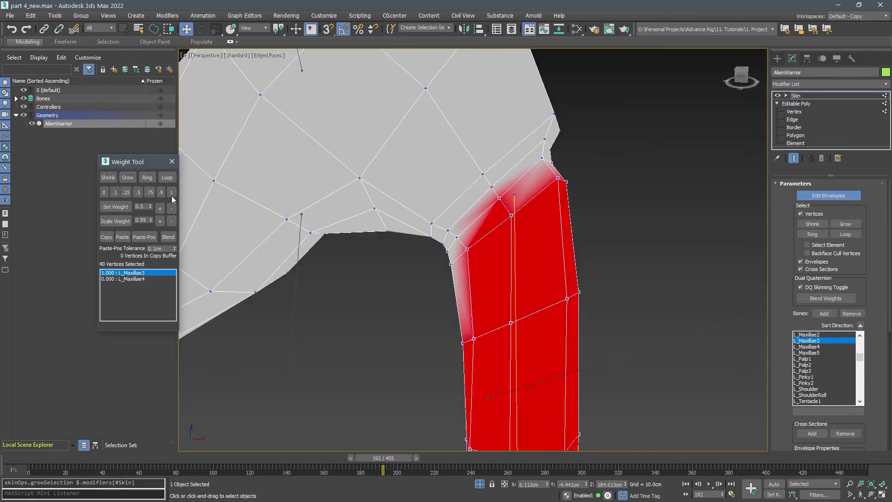
pyautogui.click(545, 140)
# - Isolate the labium by hiding the other mesh elements, and set its broad plate's vertices to weight 1 for M_Labium1
pyautogui.press('F3')
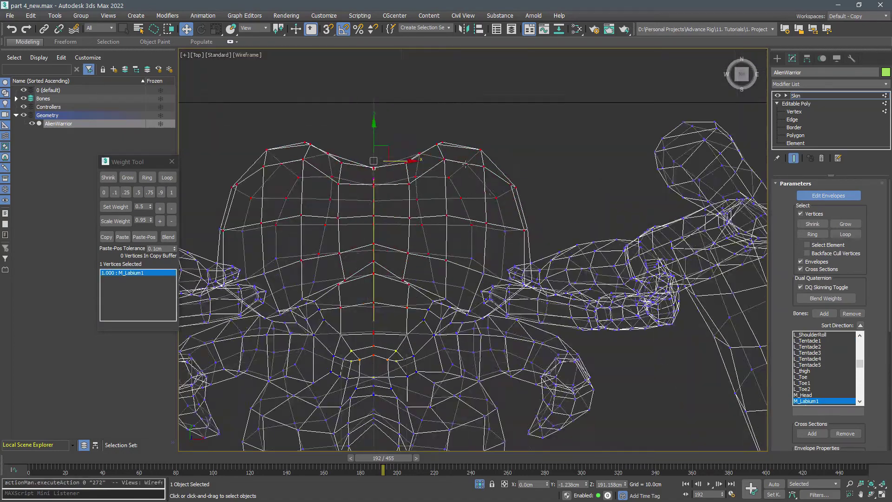
pyautogui.scroll(-2, 466, 163)
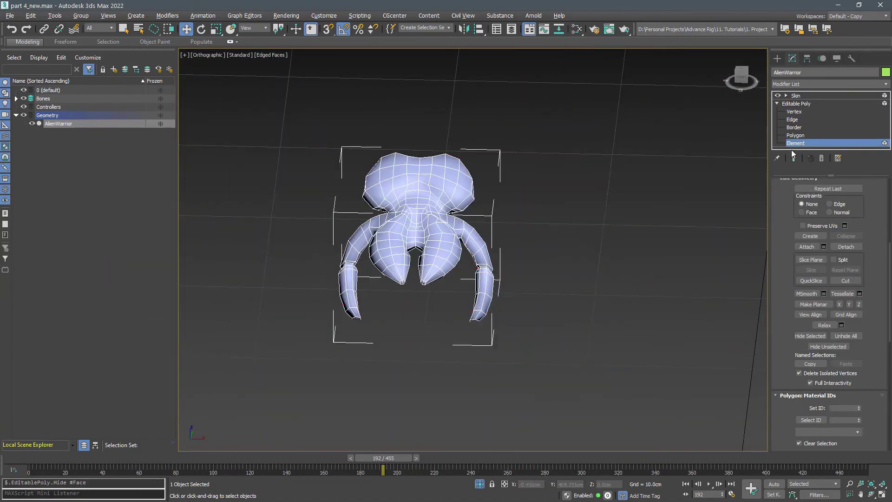
pyautogui.click(826, 195)
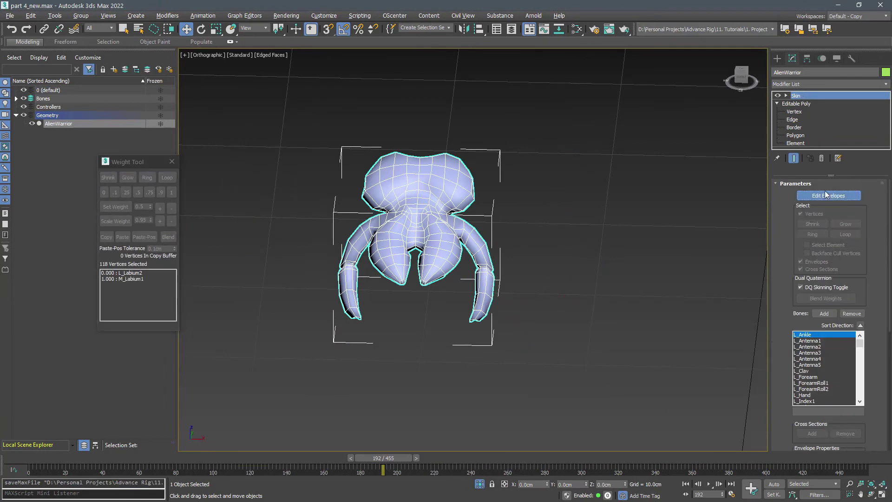
pyautogui.click(826, 195)
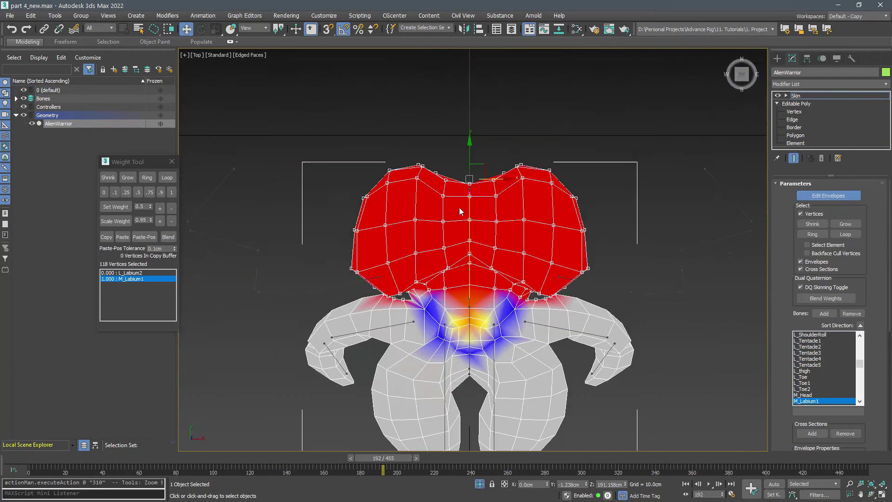
# - Select the vertices of the labium's left arm and set their weight to 1 for L_Labium2
pyautogui.scroll(4, 497, 267)
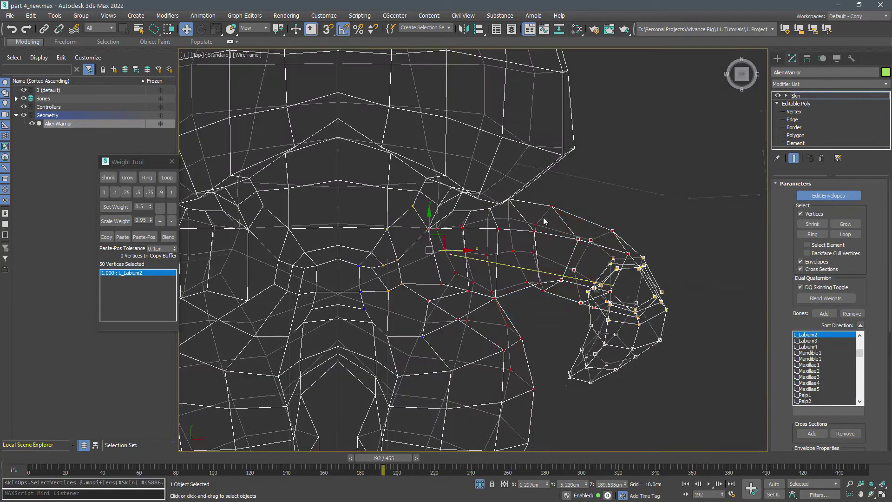
pyautogui.scroll(2, 542, 219)
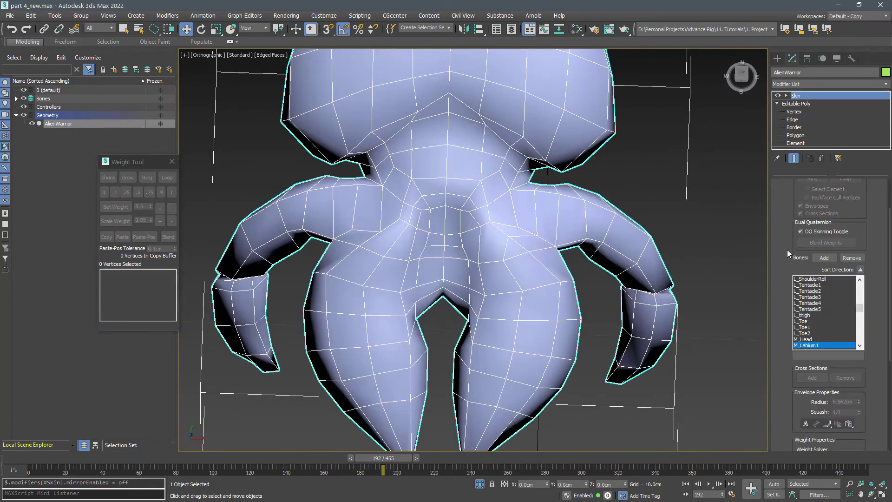
# - Mirror the labium's left-side weights across the X plane onto its right side using Mirror Mode
pyautogui.scroll(-5, 787, 250)
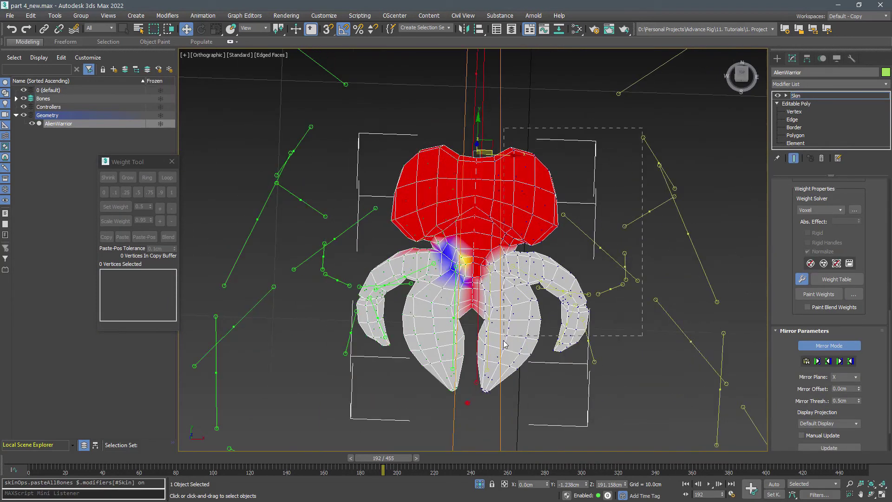
pyautogui.moveTo(617, 129); pyautogui.dragTo(478, 422)
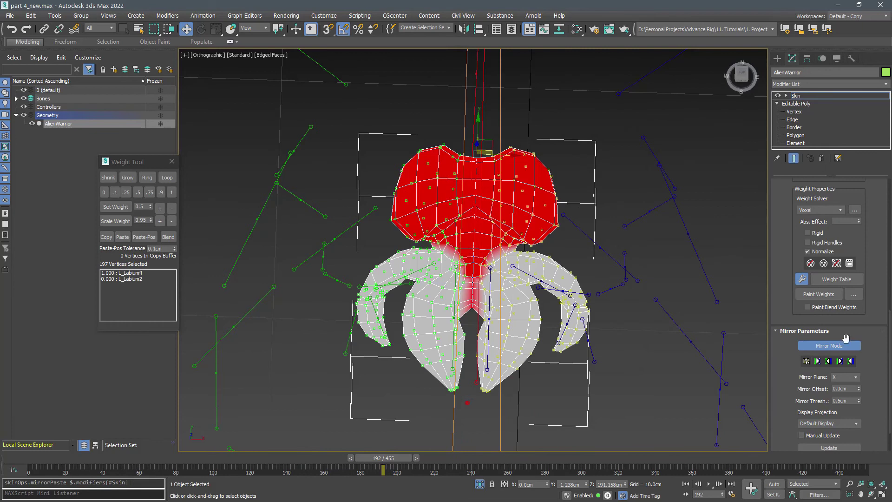
# - Unhide the whole AlienWarrior mesh and scrub through the animation to check how the skin deforms
pyautogui.click(814, 106)
pyautogui.click(804, 127)
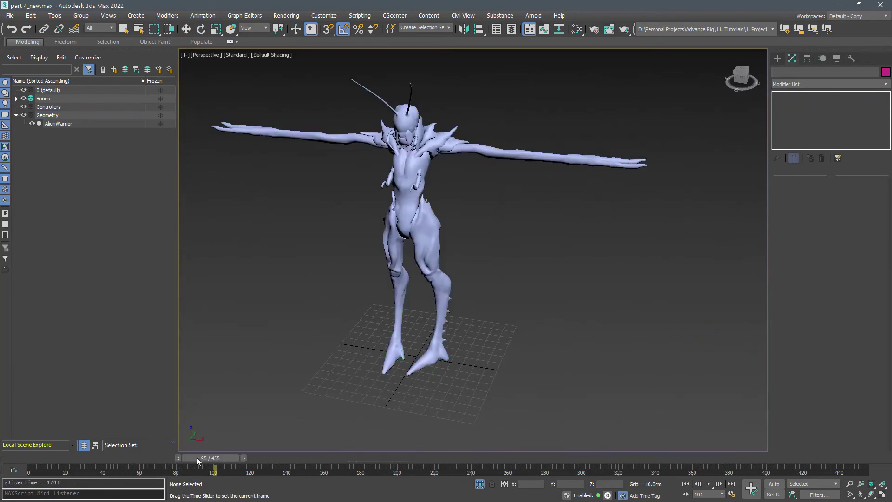
pyautogui.moveTo(197, 460); pyautogui.dragTo(359, 459)
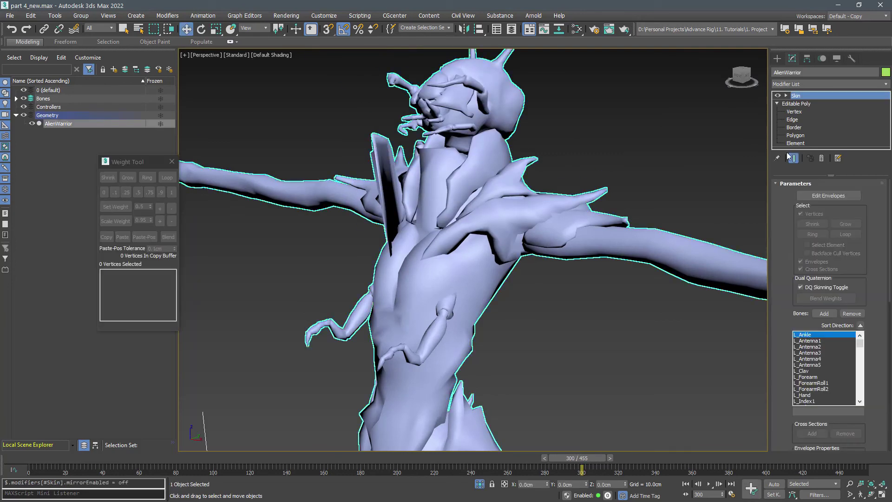
# - Select the left half of the whole body's vertices in Mirror Mode, with the mirror plane set to X, for mirroring the skin weights
pyautogui.press('F4')
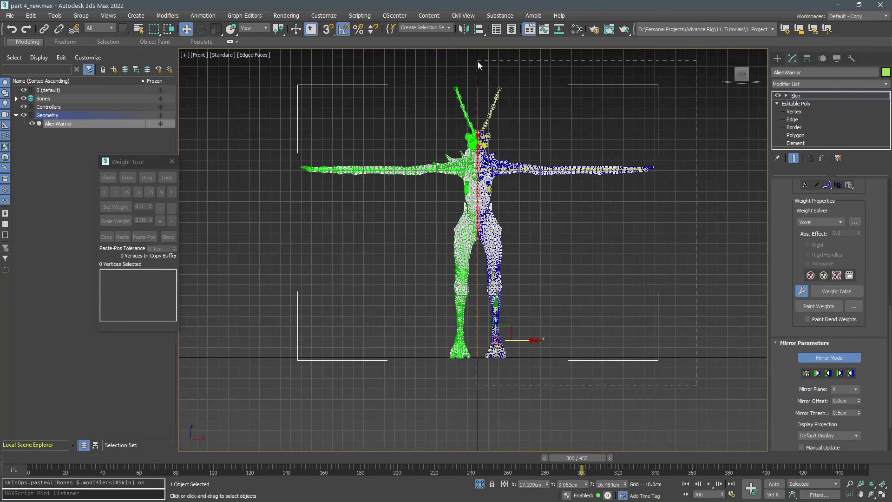
pyautogui.scroll(5, 477, 62)
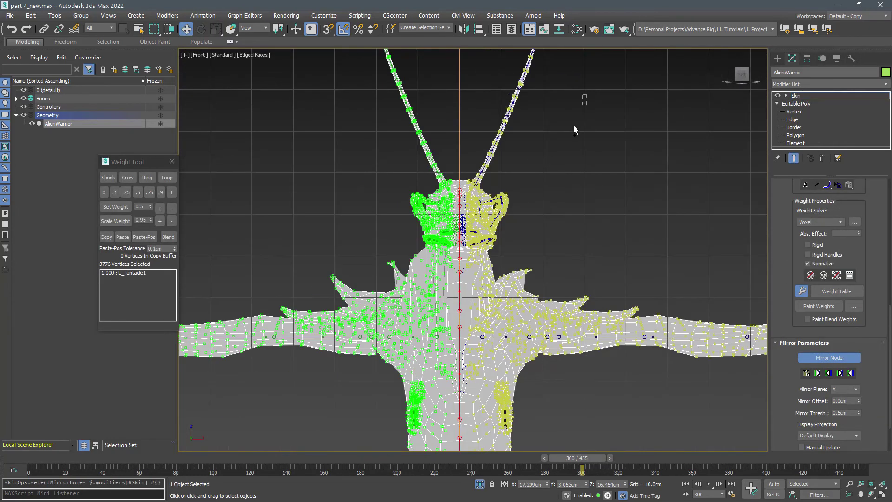